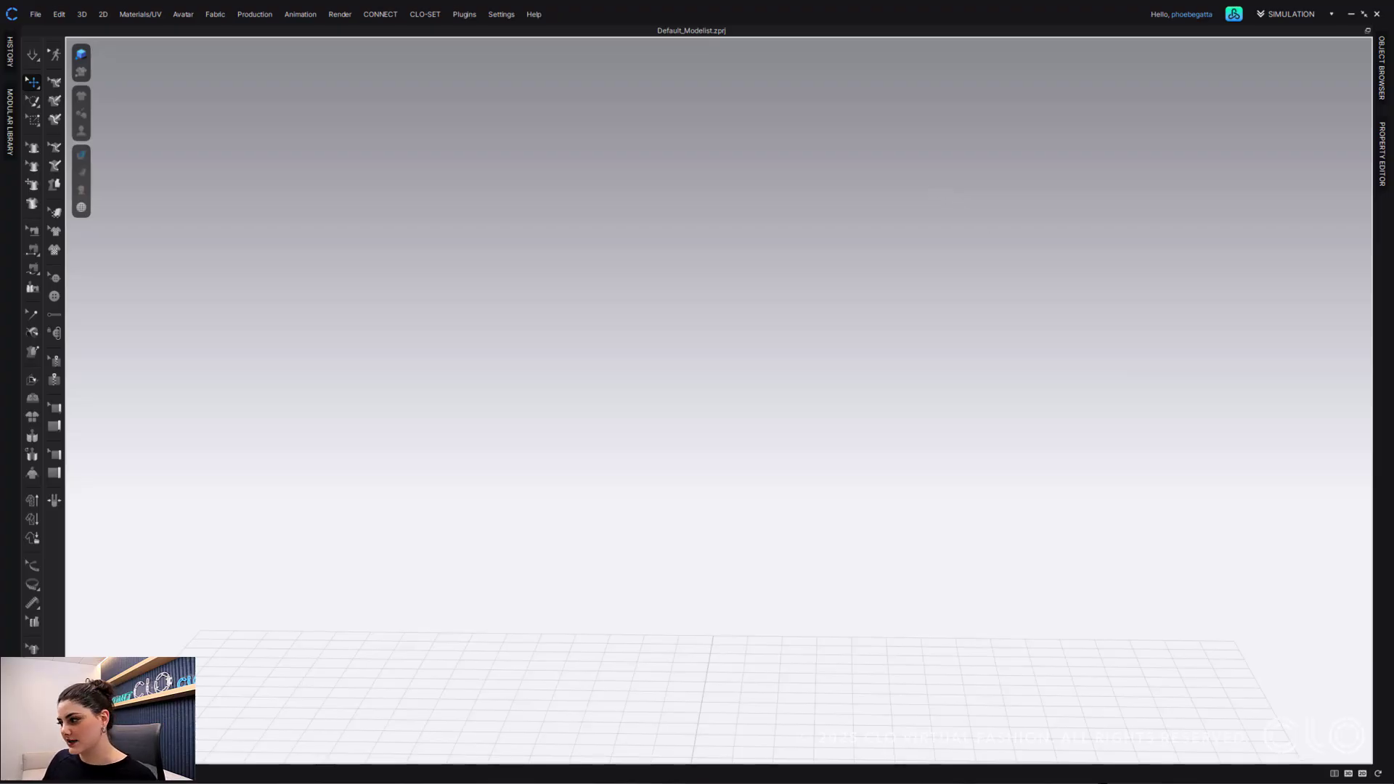
Import the FBX avatar with Auto Create Fitting Suit off and Align Bottom to Ground on.
{"action": "left_click_drag", "start_coordinate": [622, 268], "coordinate": [734, 302]}
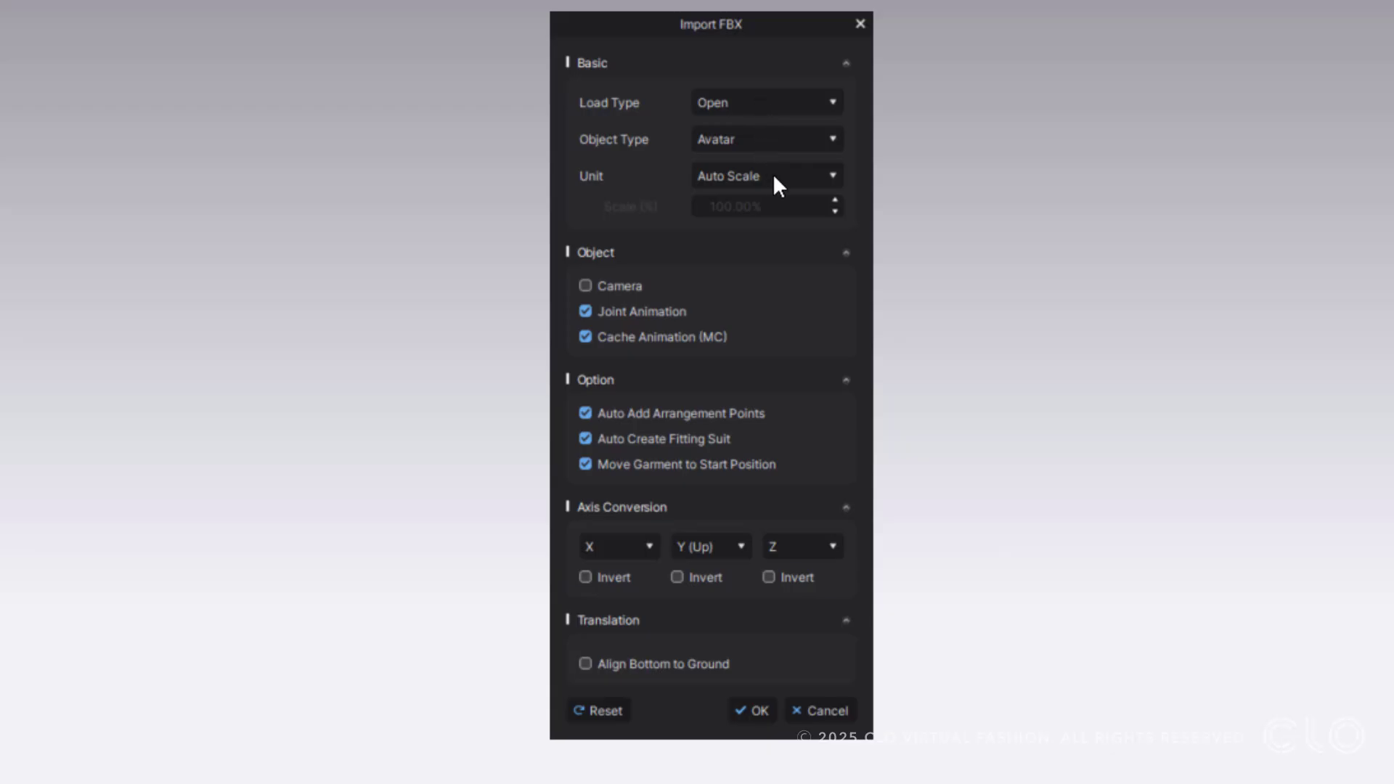
{"action": "left_click", "coordinate": [640, 440]}
{"action": "left_click", "coordinate": [698, 668]}
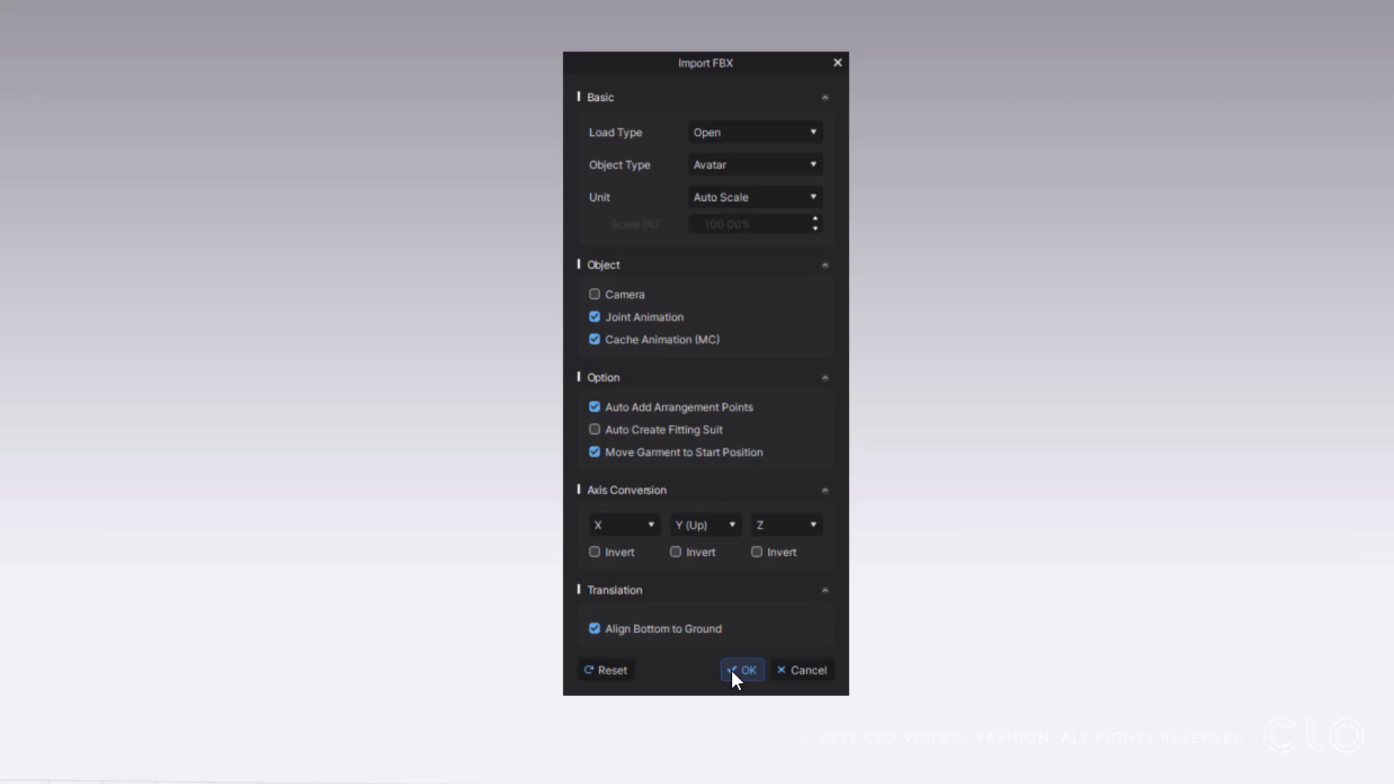
{"action": "left_click", "coordinate": [753, 711]}
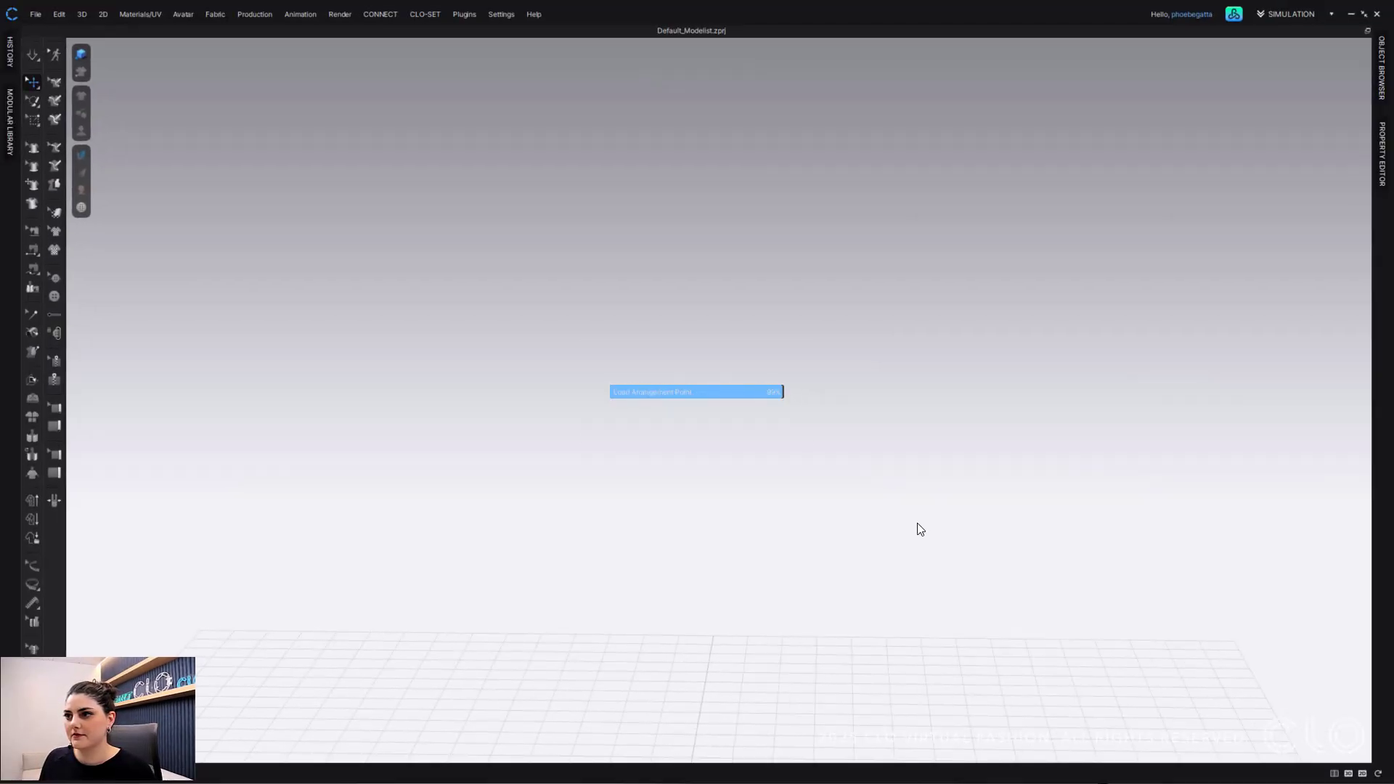
Dismiss the loading notice and frame the T-posed granny avatar in the 3D view.
{"action": "left_click", "coordinate": [699, 428]}
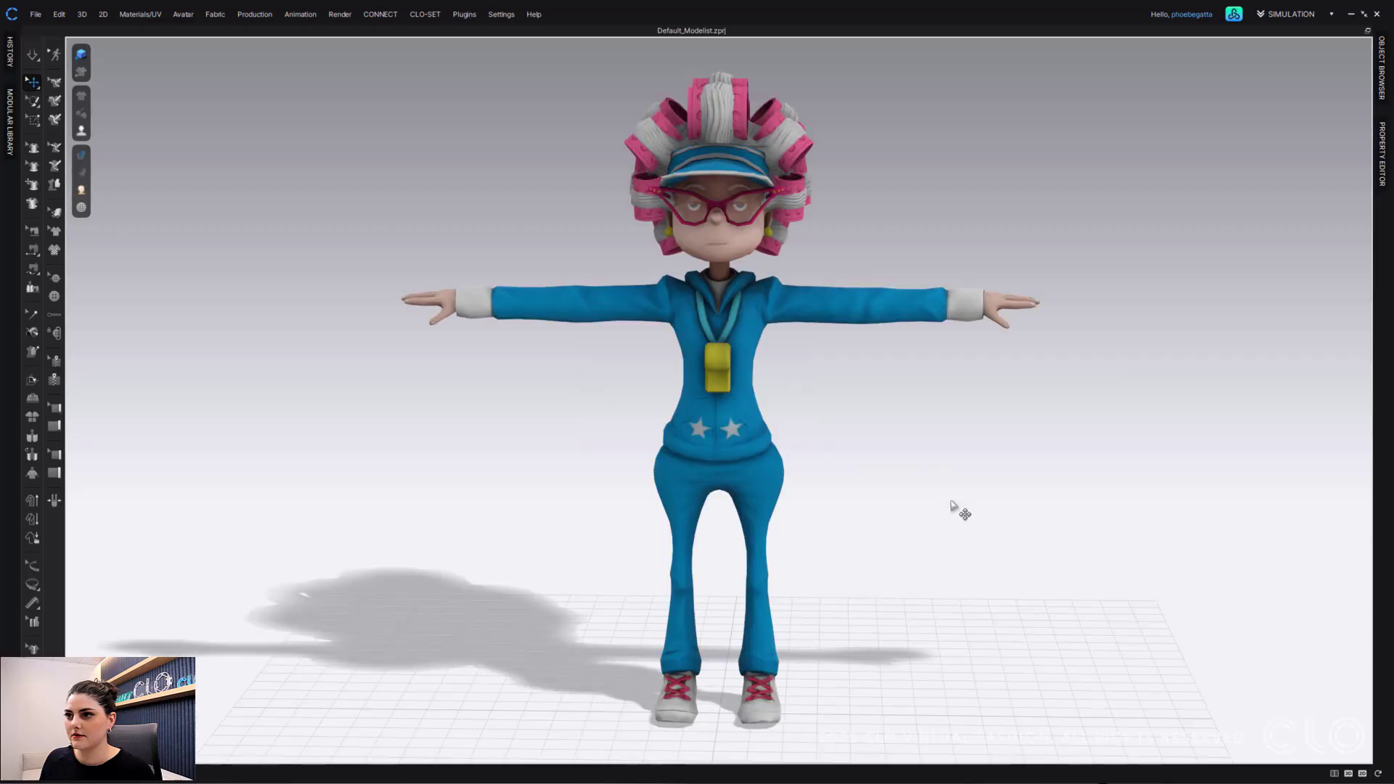
{"action": "middle_click_drag", "start_coordinate": [930, 496], "coordinate": [890, 498]}
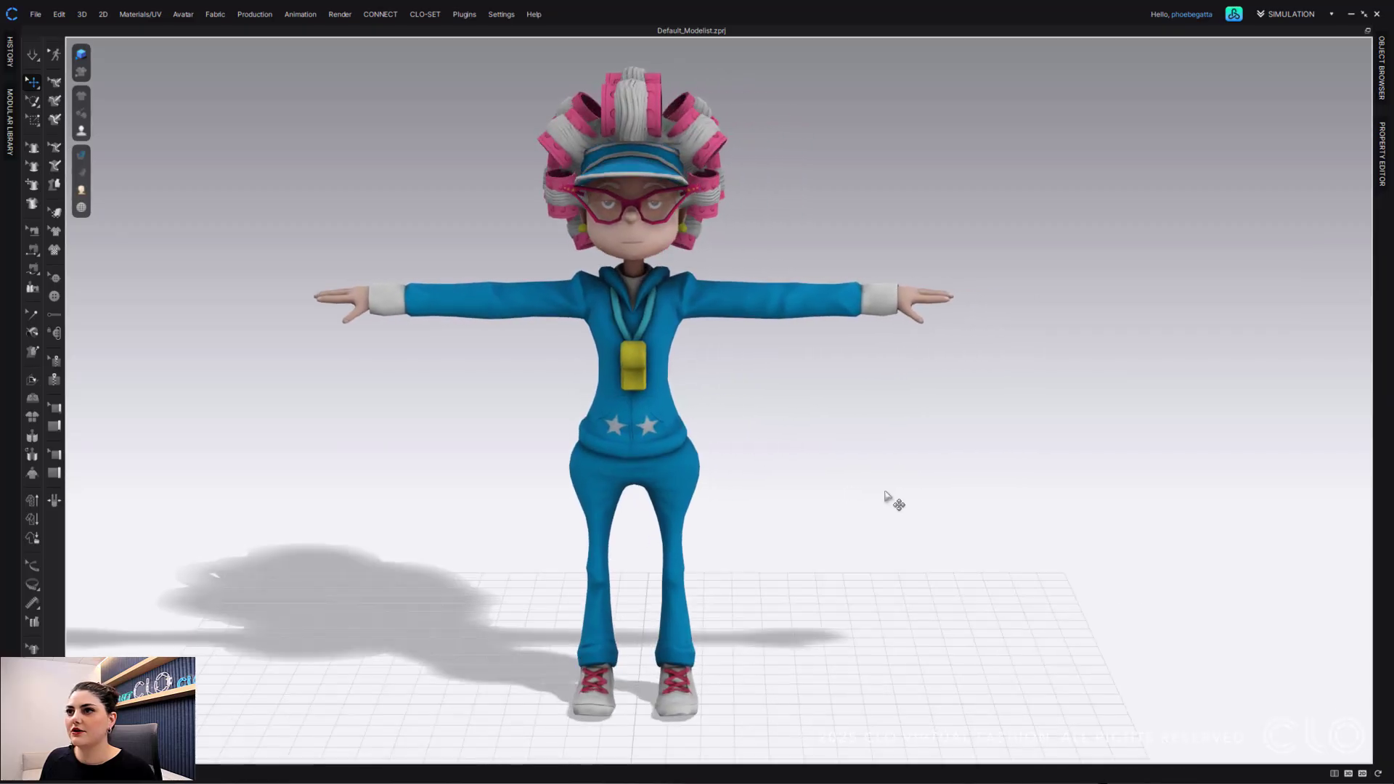
{"action": "right_click_drag", "start_coordinate": [886, 494], "coordinate": [865, 454]}
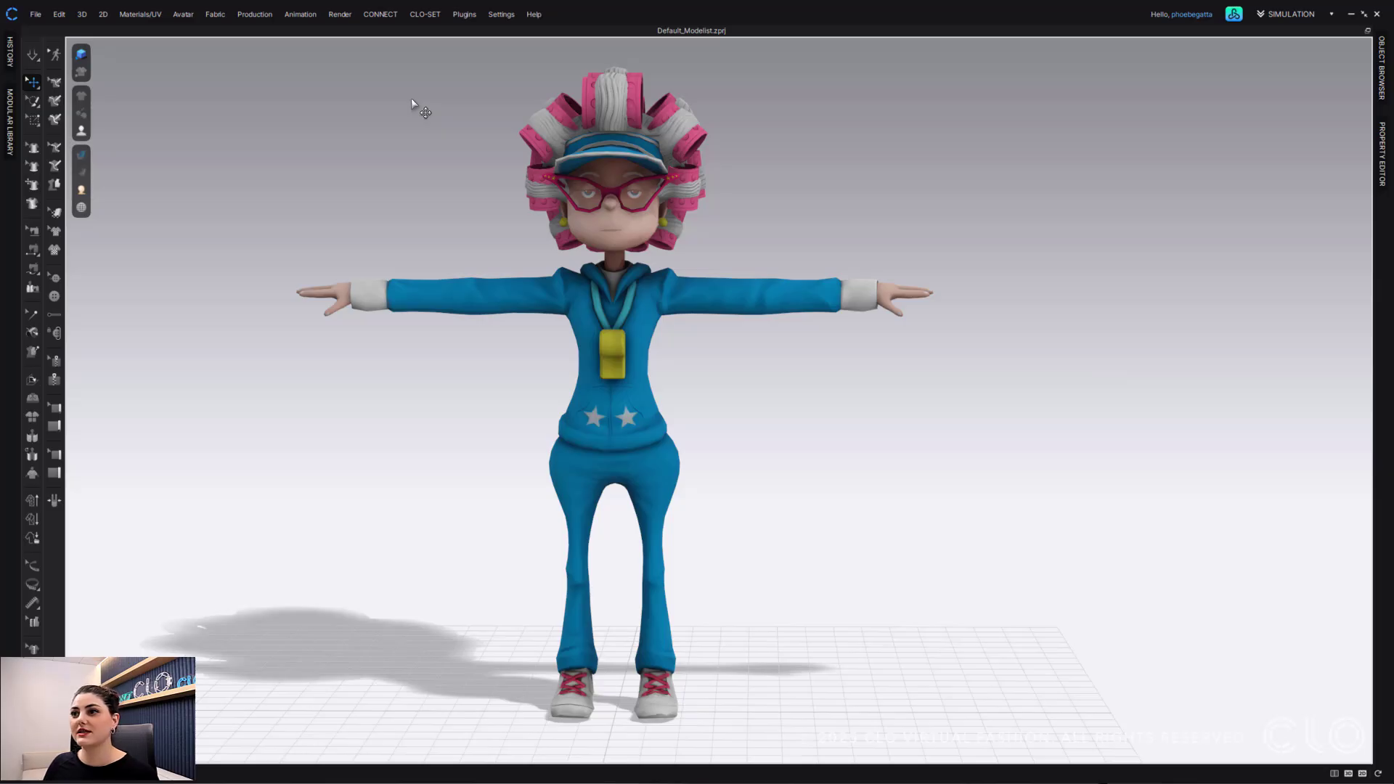
{"action": "key", "text": "shift+x"}
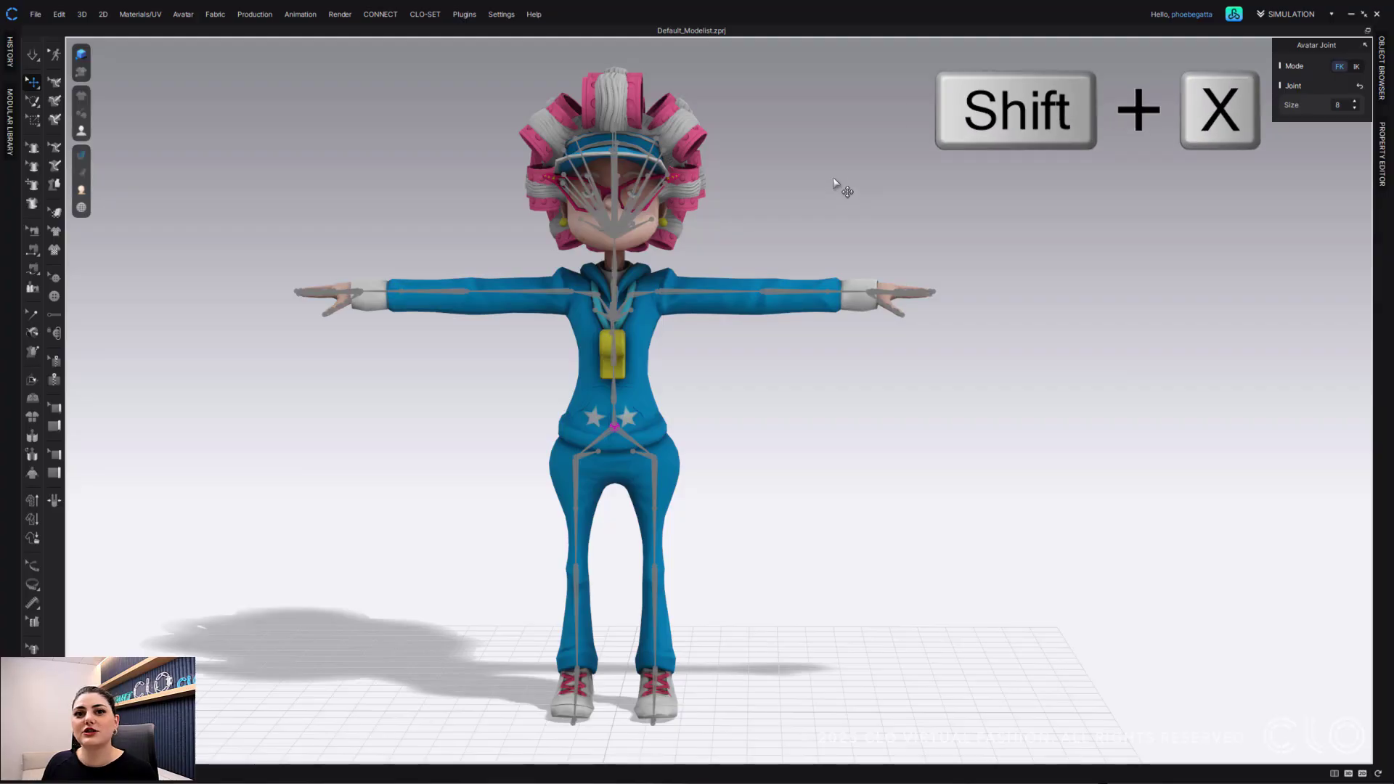
{"action": "key", "text": "shift+x"}
{"action": "key", "text": "shift+x"}
{"action": "key", "text": "shift+x"}
{"action": "key", "text": "shift+x"}
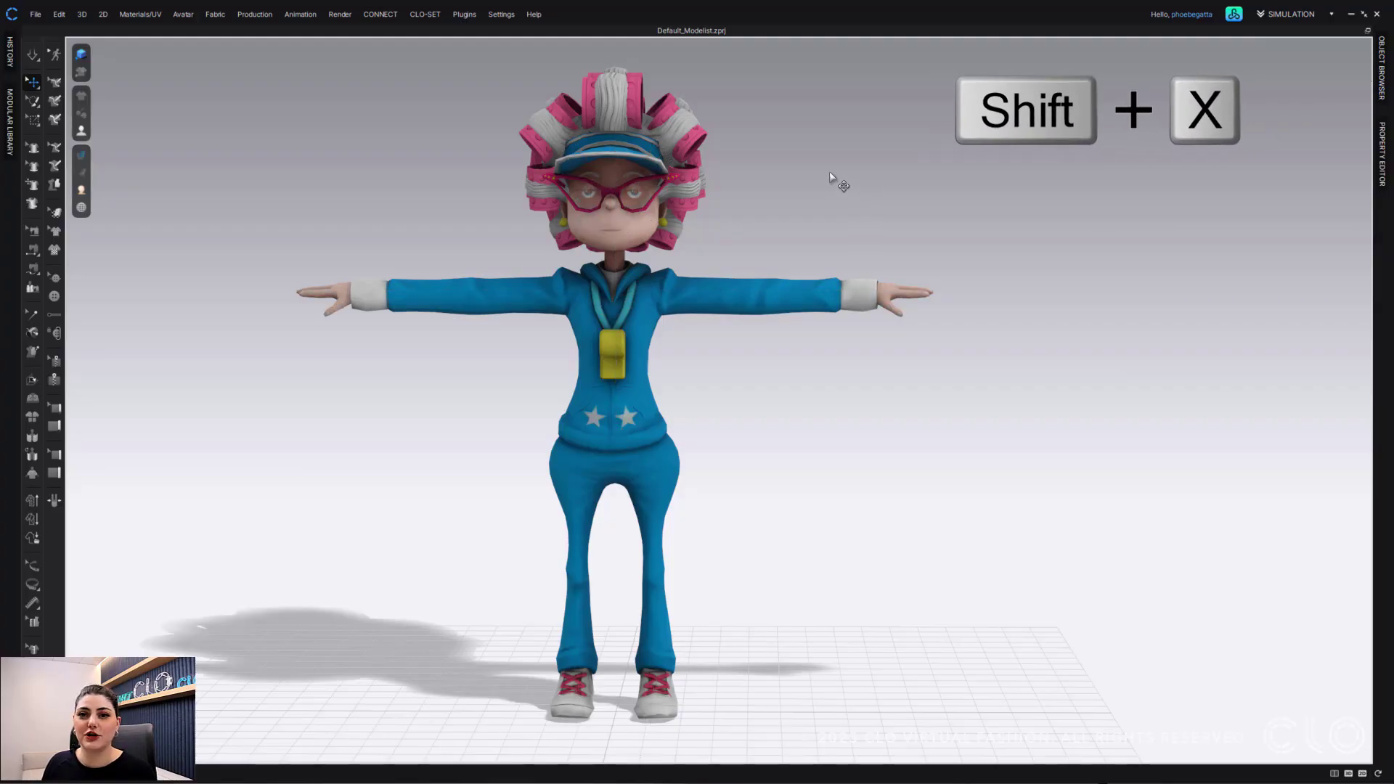
{"action": "key", "text": "shift+x"}
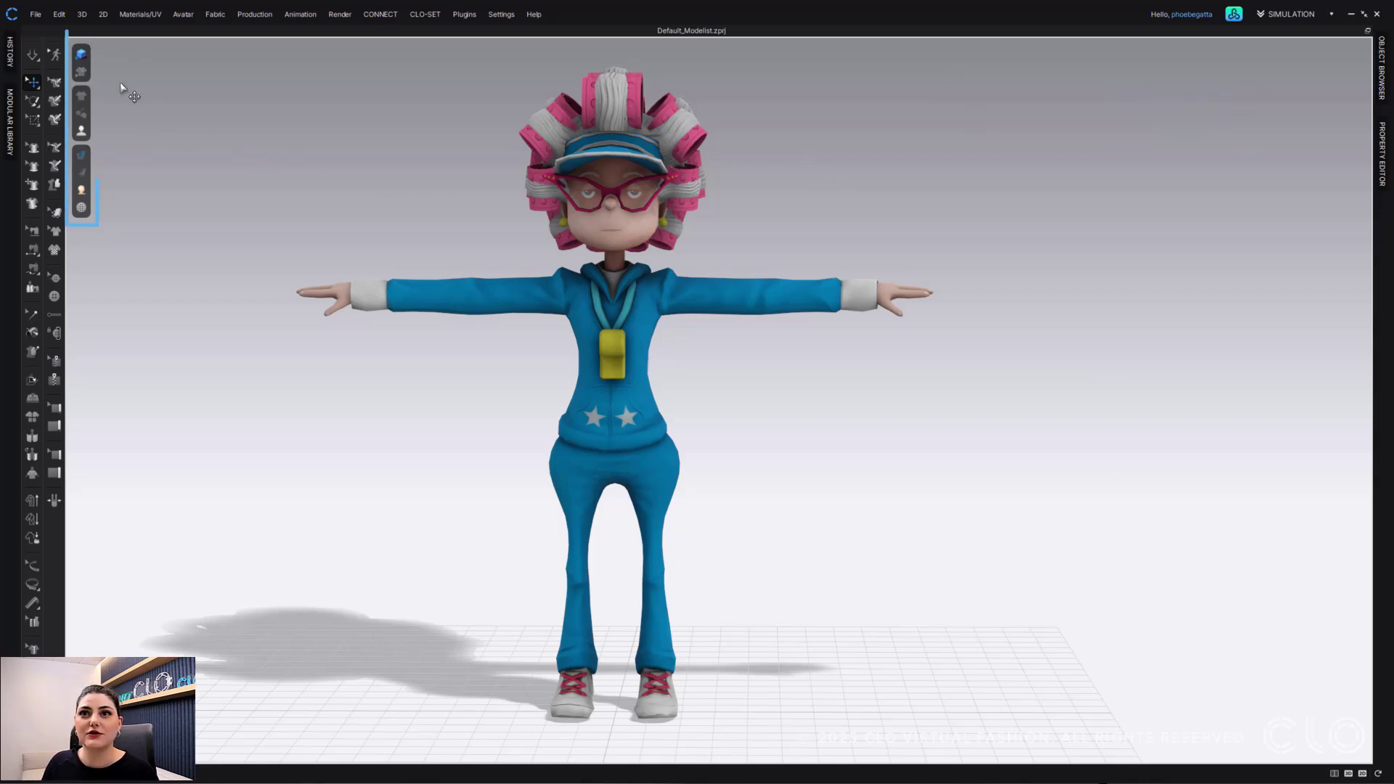
{"action": "left_click", "coordinate": [83, 132]}
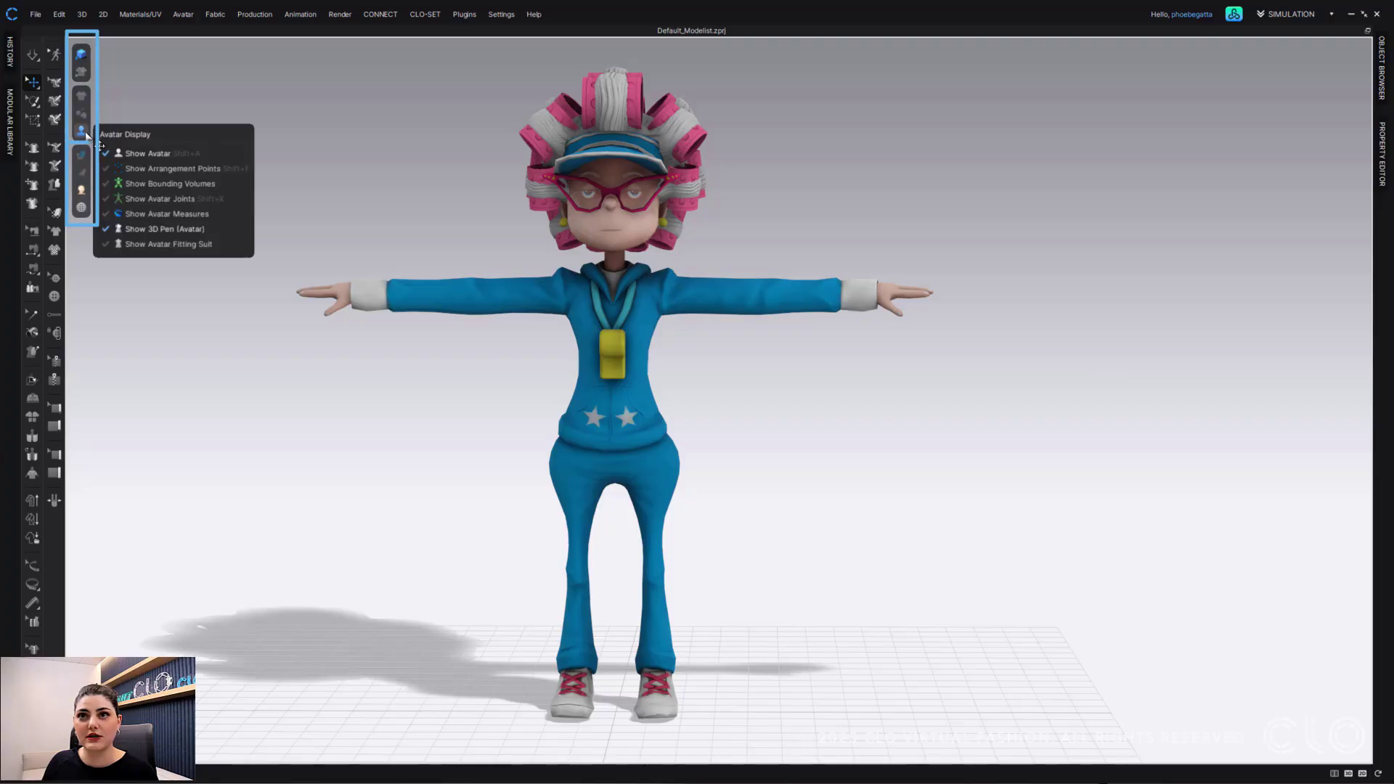
{"action": "left_click", "coordinate": [156, 199]}
{"action": "key", "text": "shift+x"}
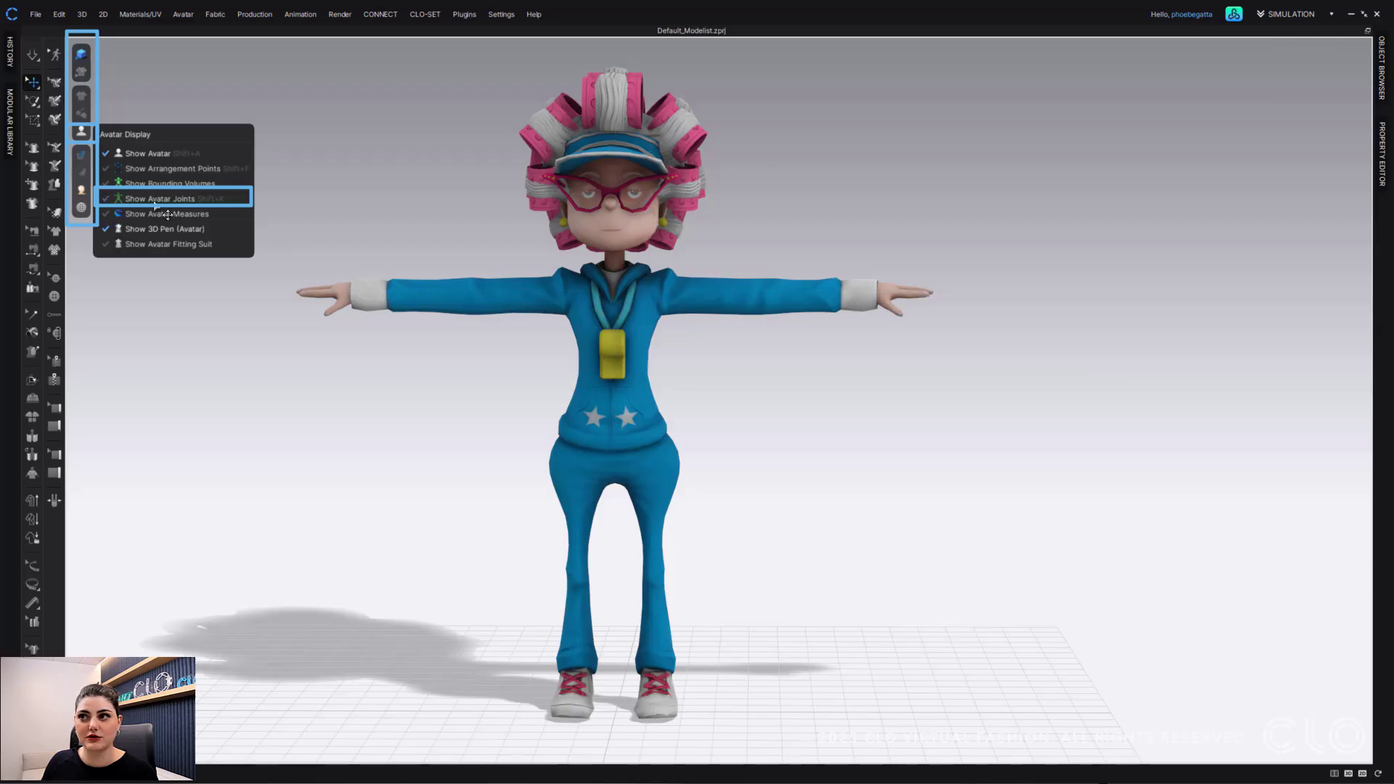
{"action": "key", "text": "shift+x"}
{"action": "key", "text": "shift+x"}
{"action": "key", "text": "shift+x"}
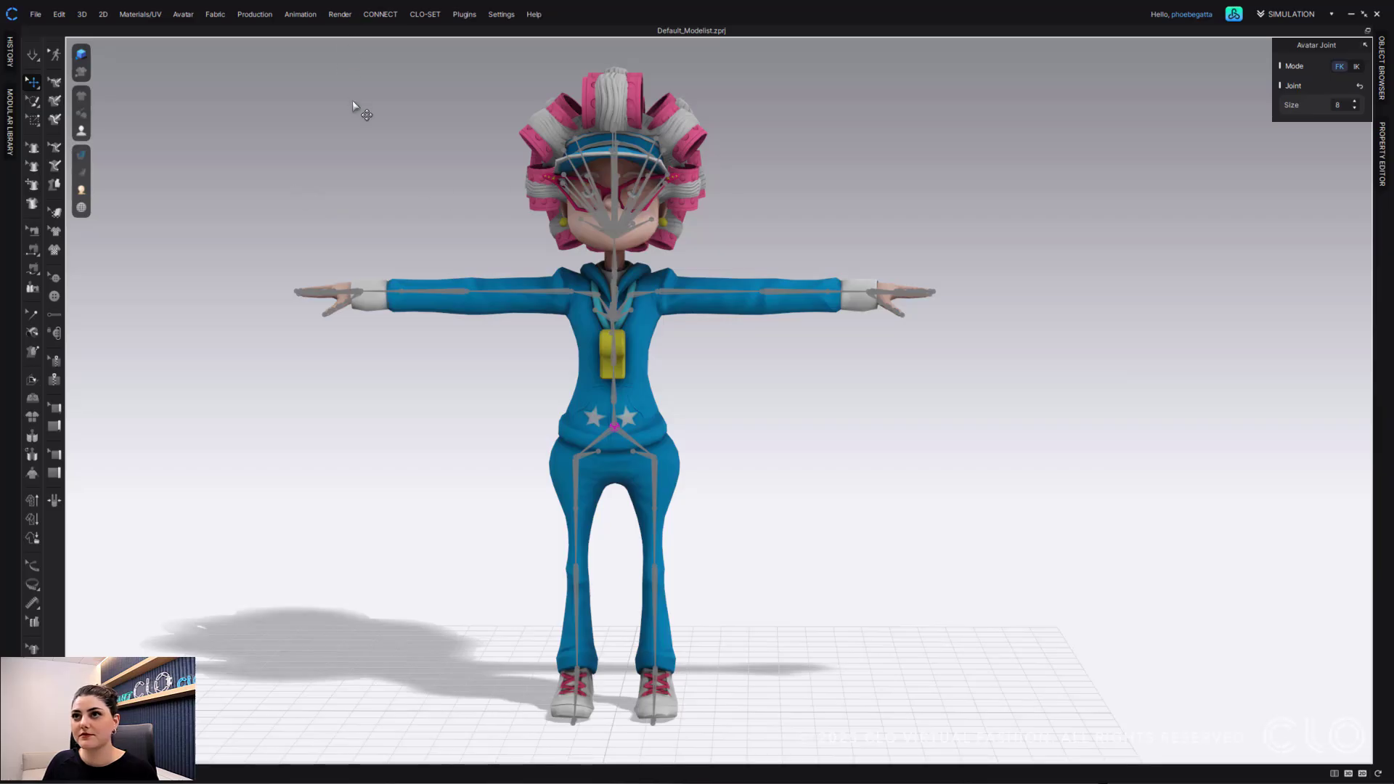
{"action": "key", "text": "shift+x"}
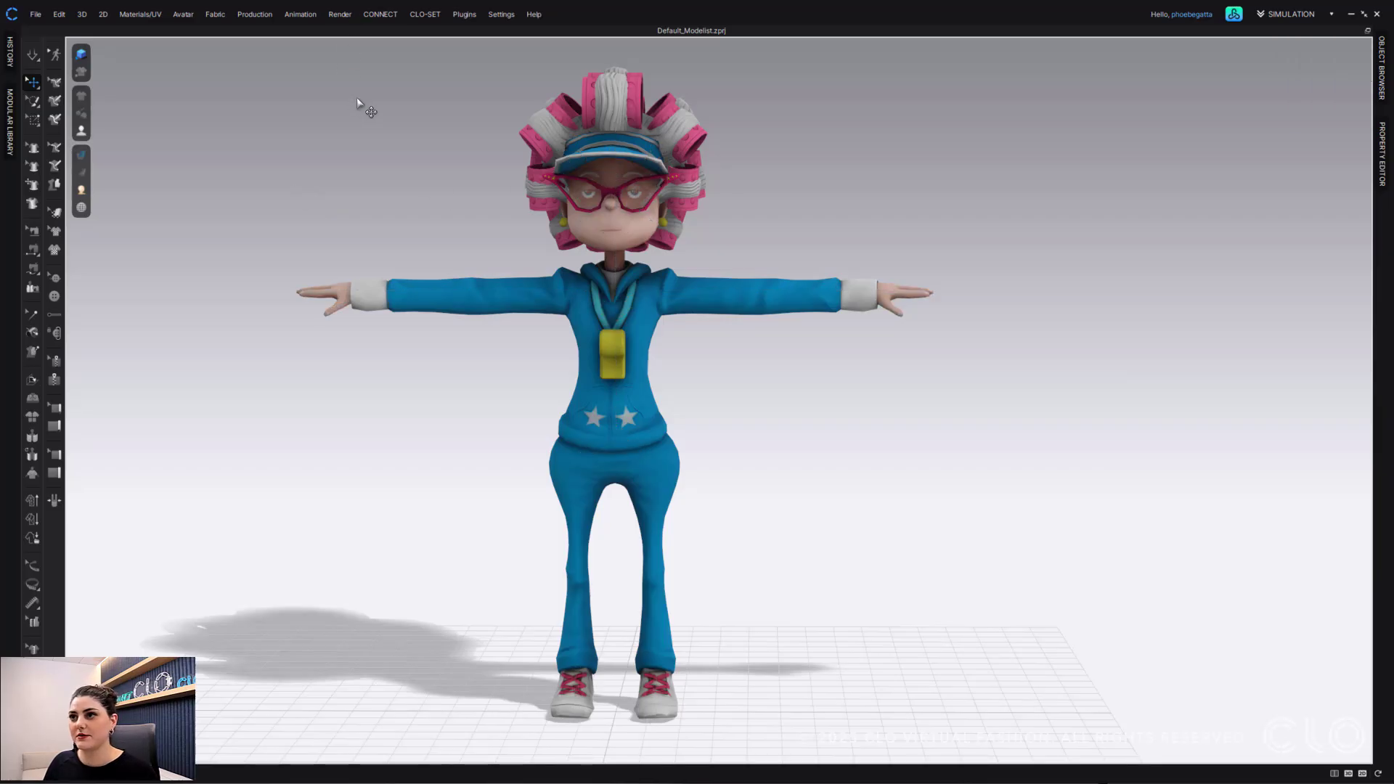
Open the Avatar Editor, widen it beside the 3D view, and show its Avatar Size measurements.
{"action": "left_click", "coordinate": [185, 17]}
{"action": "left_click", "coordinate": [184, 17]}
{"action": "left_click", "coordinate": [184, 17]}
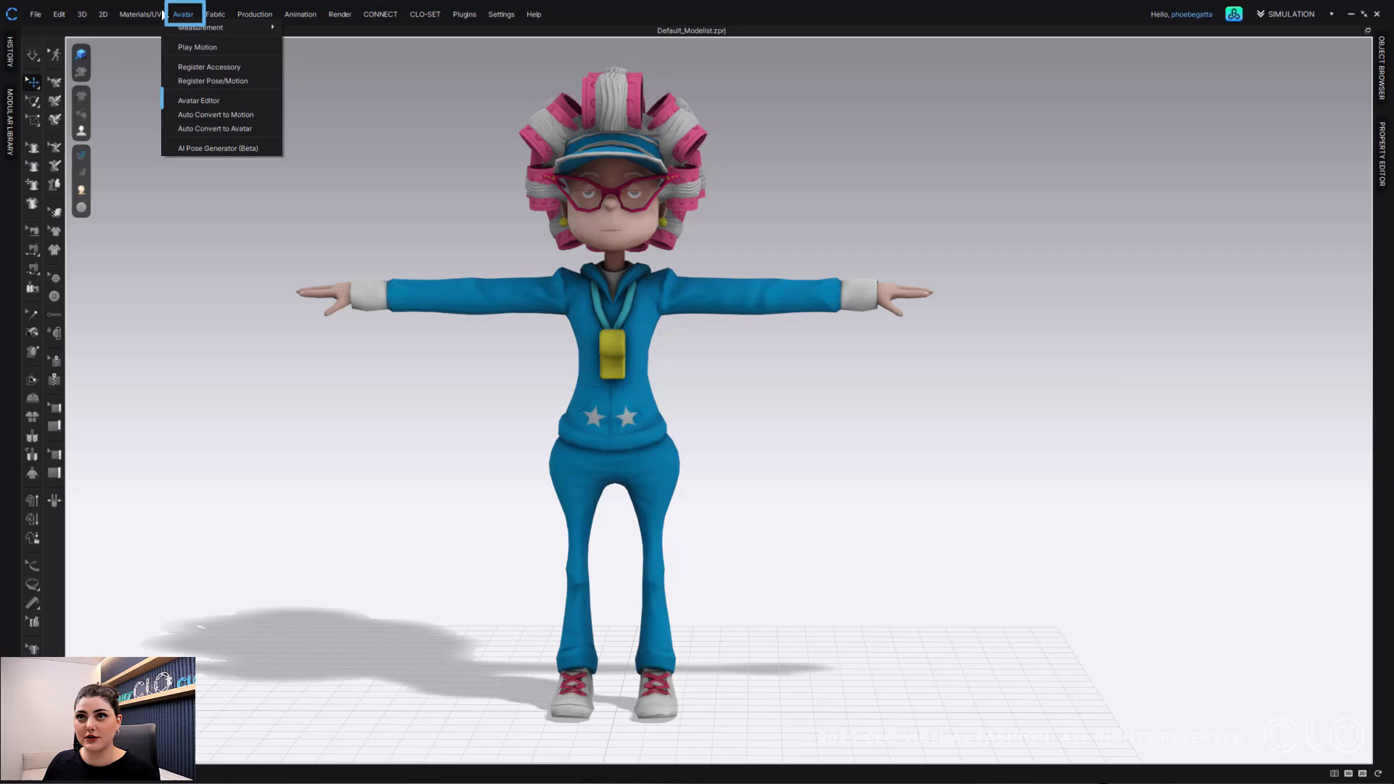
{"action": "left_click", "coordinate": [225, 102]}
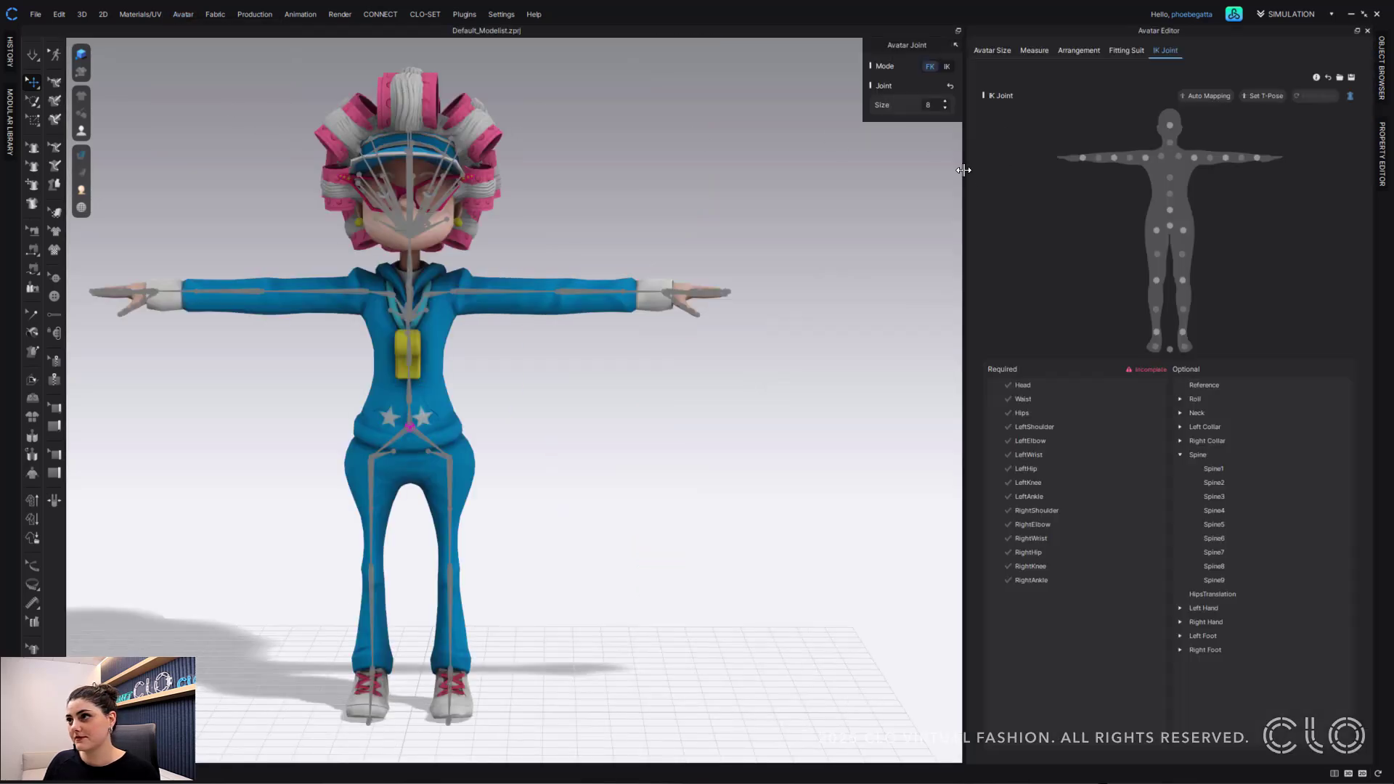
{"action": "left_click_drag", "start_coordinate": [963, 170], "coordinate": [747, 167]}
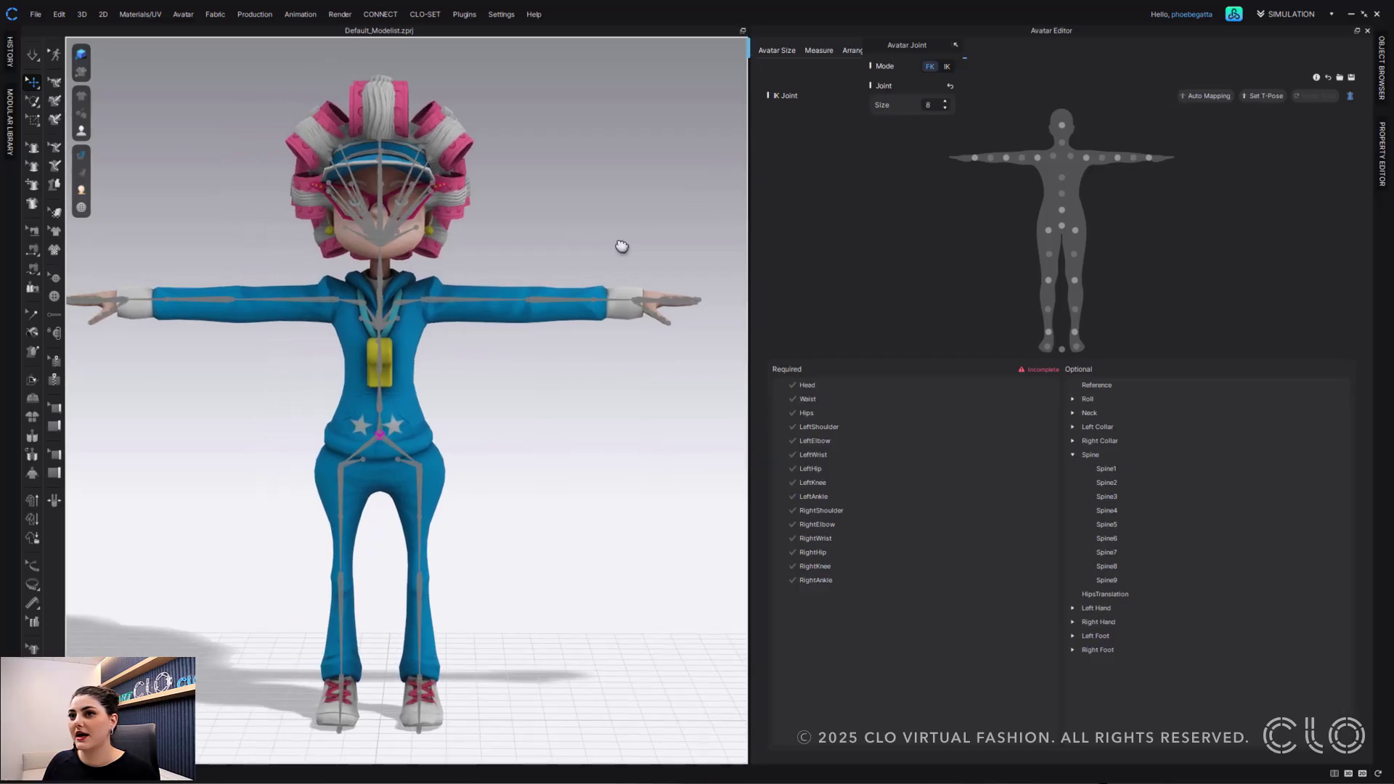
{"action": "left_click", "coordinate": [777, 50]}
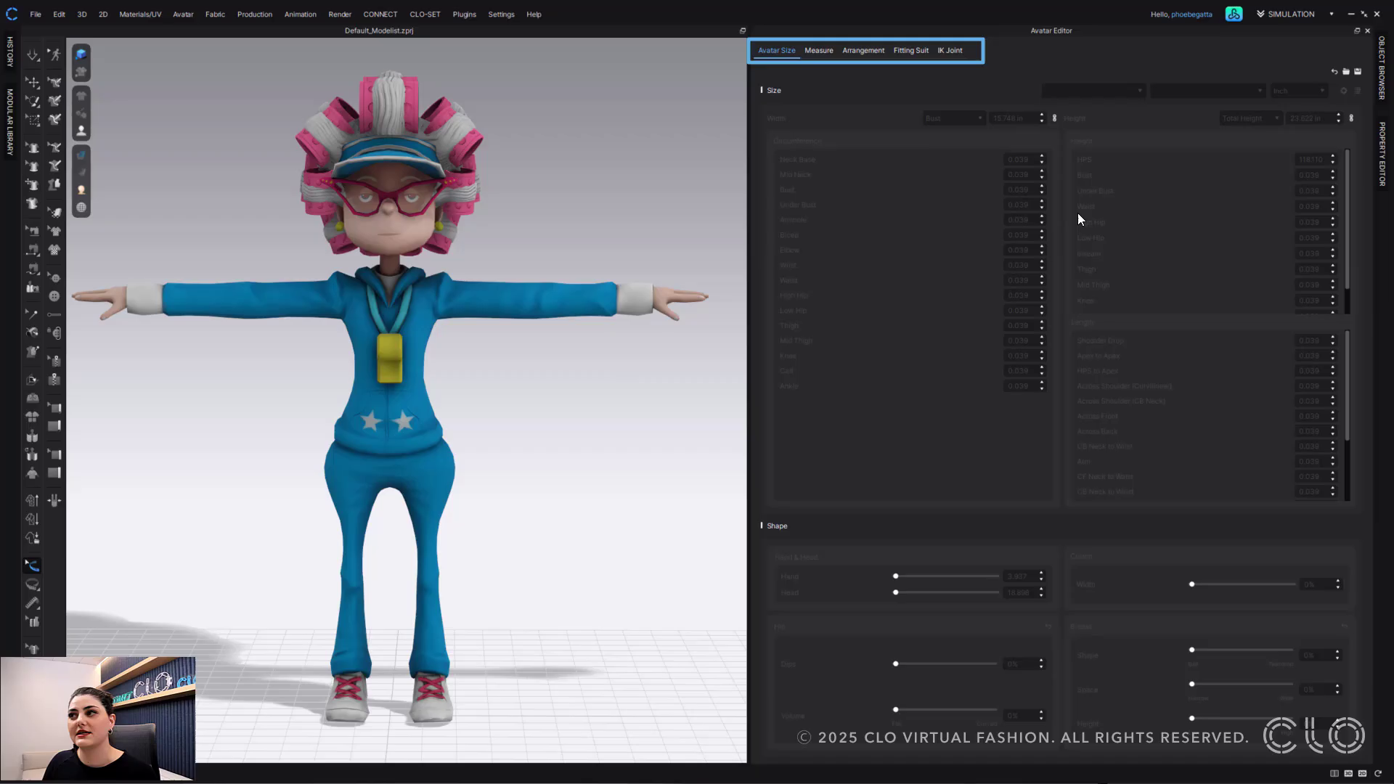
Set the current stance as the IK T-pose, test-bend the right arm, then reset the pose.
{"action": "left_click", "coordinate": [952, 53]}
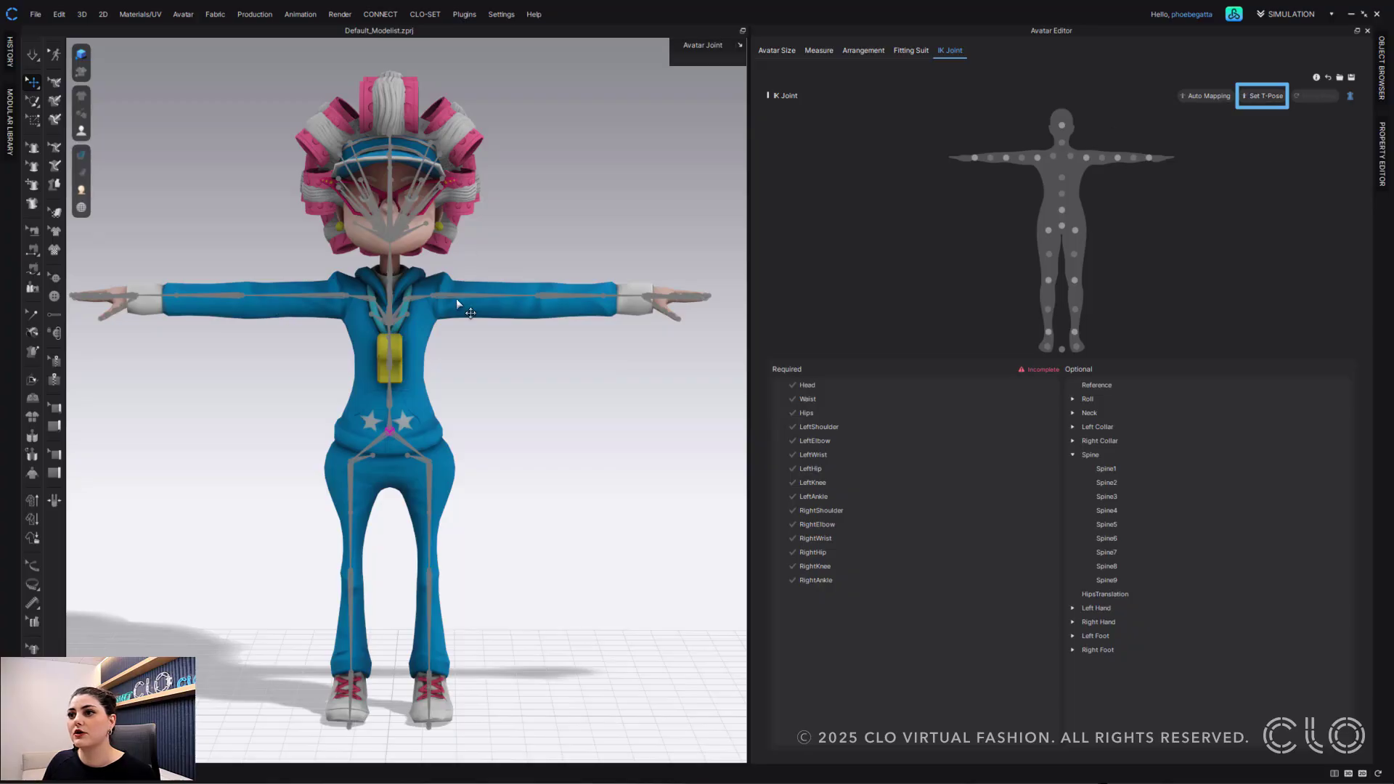
{"action": "left_click", "coordinate": [1264, 96]}
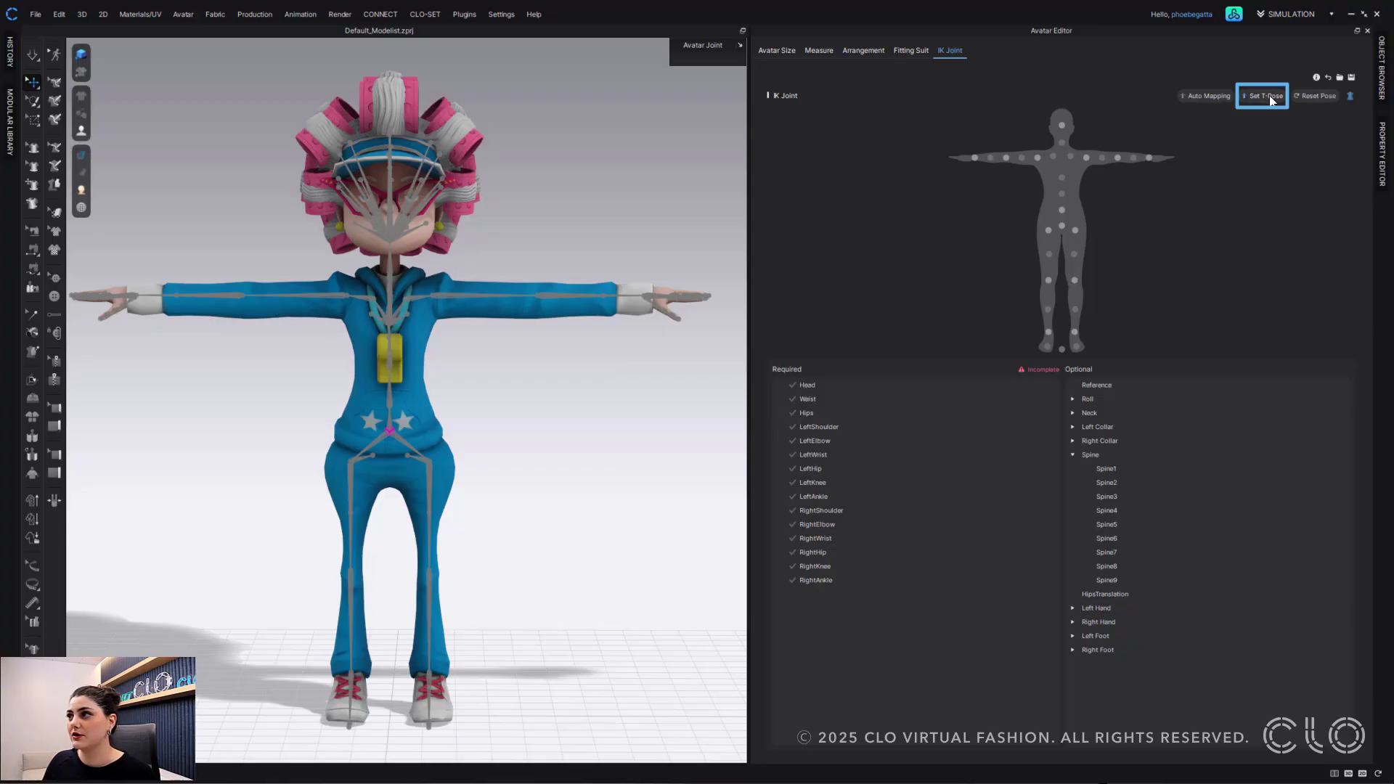
{"action": "left_click", "coordinate": [435, 295]}
{"action": "left_click_drag", "start_coordinate": [473, 272], "coordinate": [477, 309]}
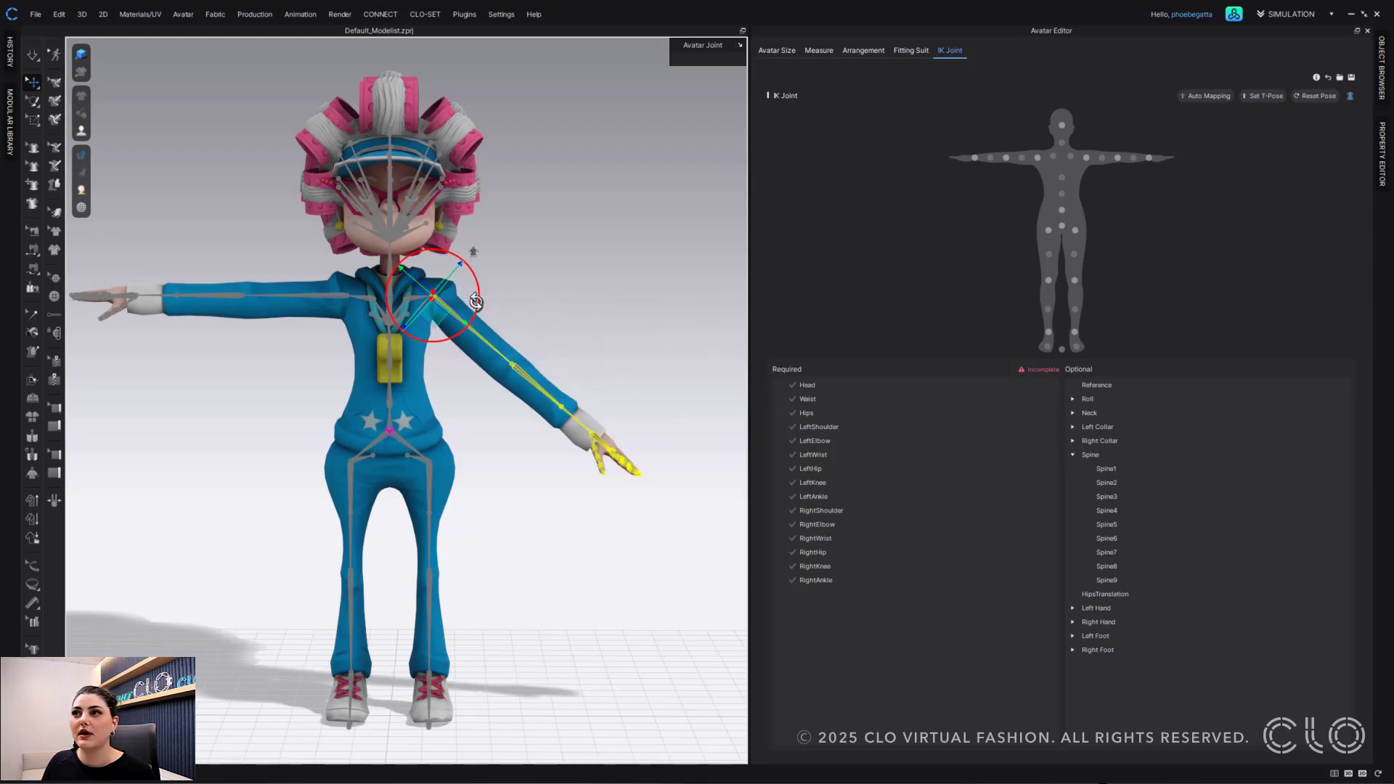
{"action": "left_click", "coordinate": [1316, 99]}
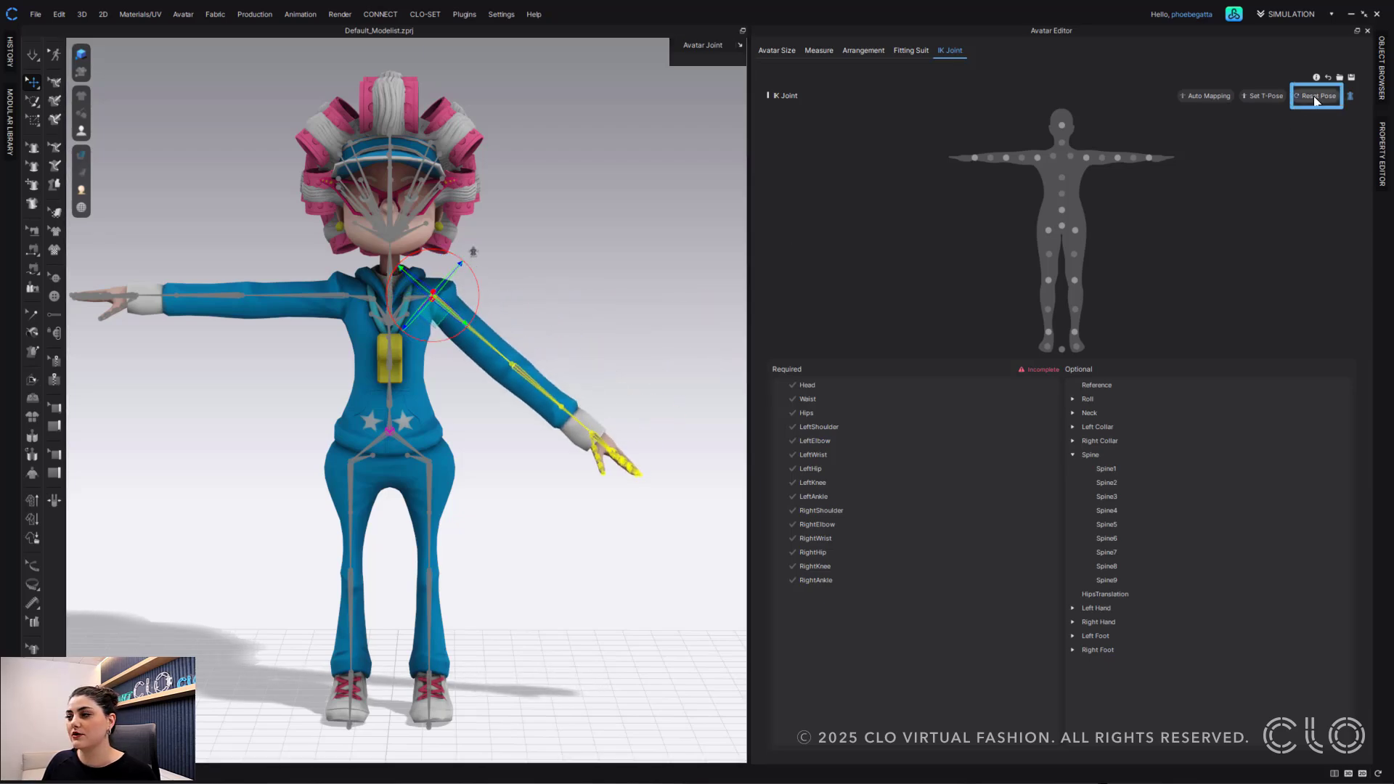
{"action": "left_click", "coordinate": [660, 212]}
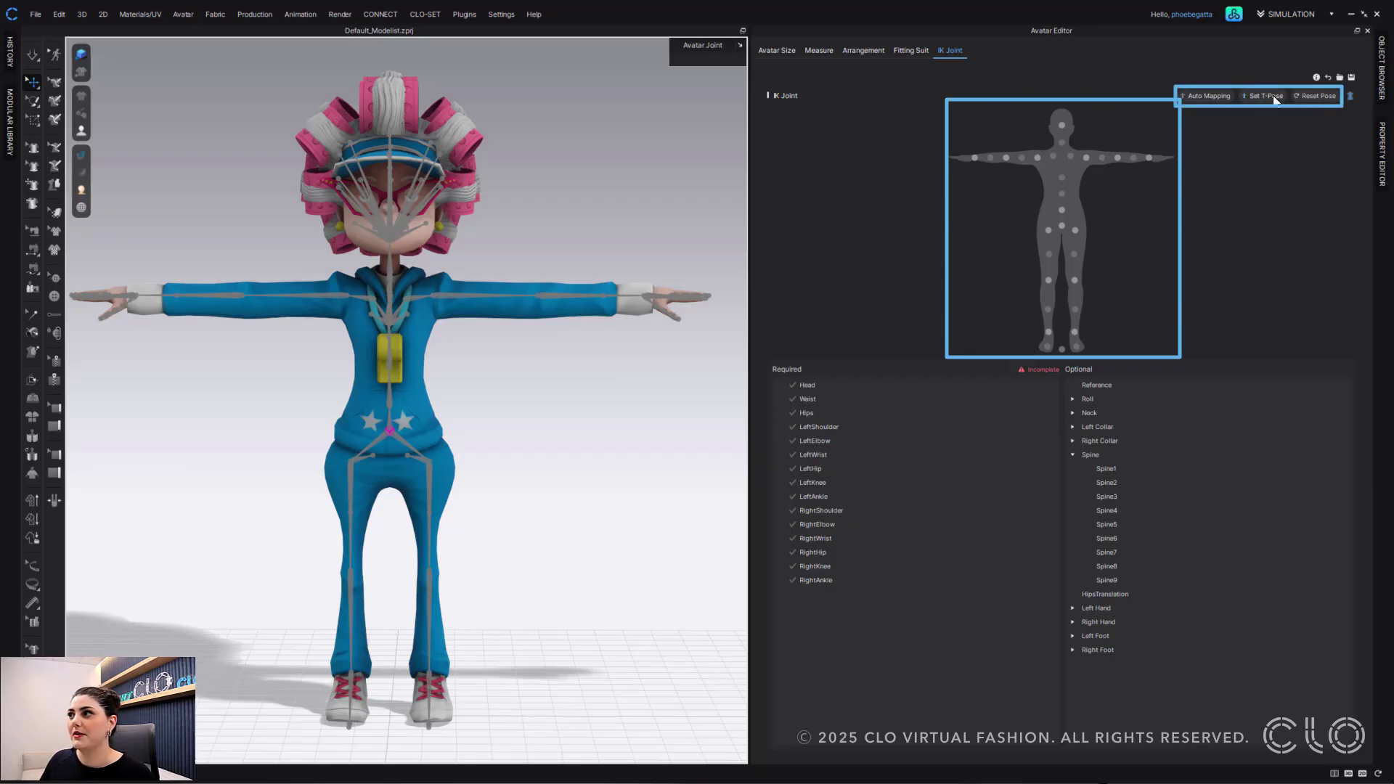
{"action": "mouse_move", "coordinate": [1317, 78]}
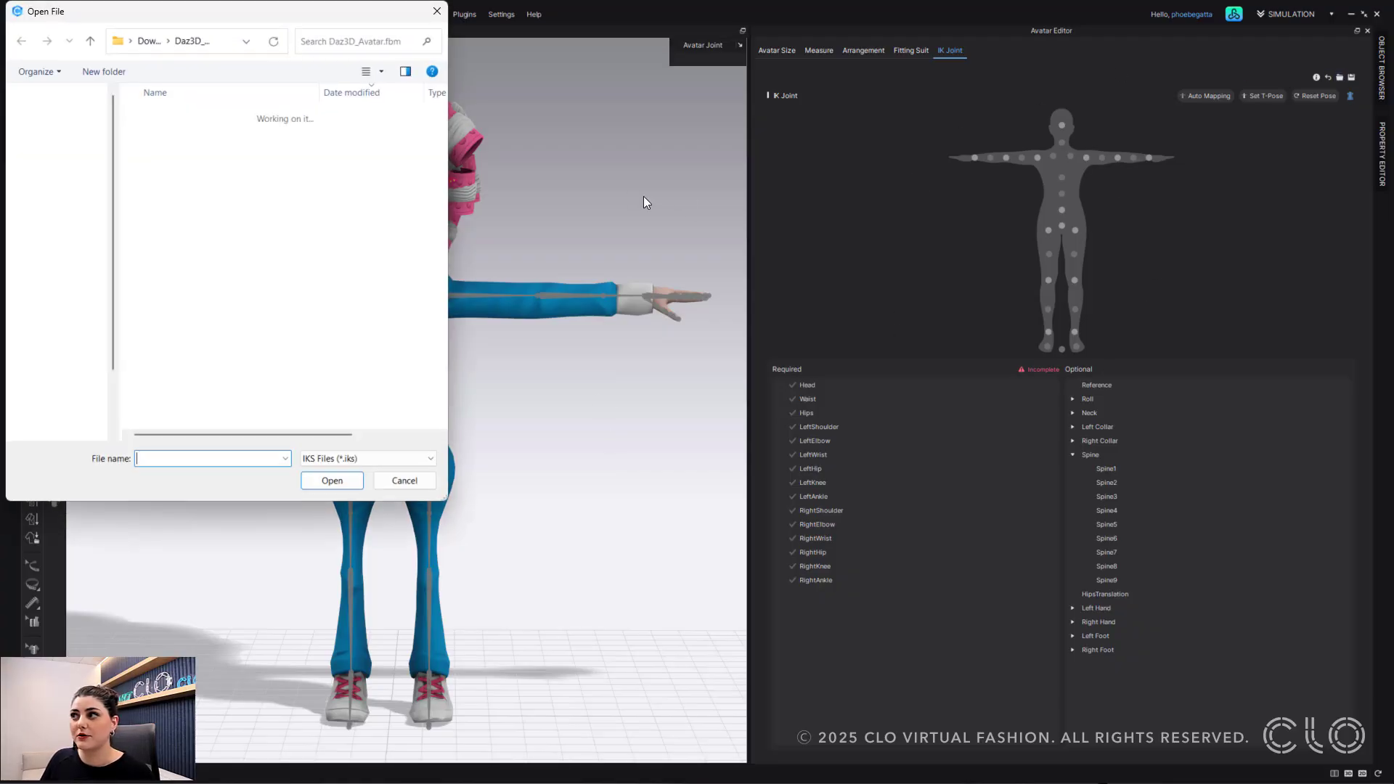
{"action": "left_click", "coordinate": [437, 11]}
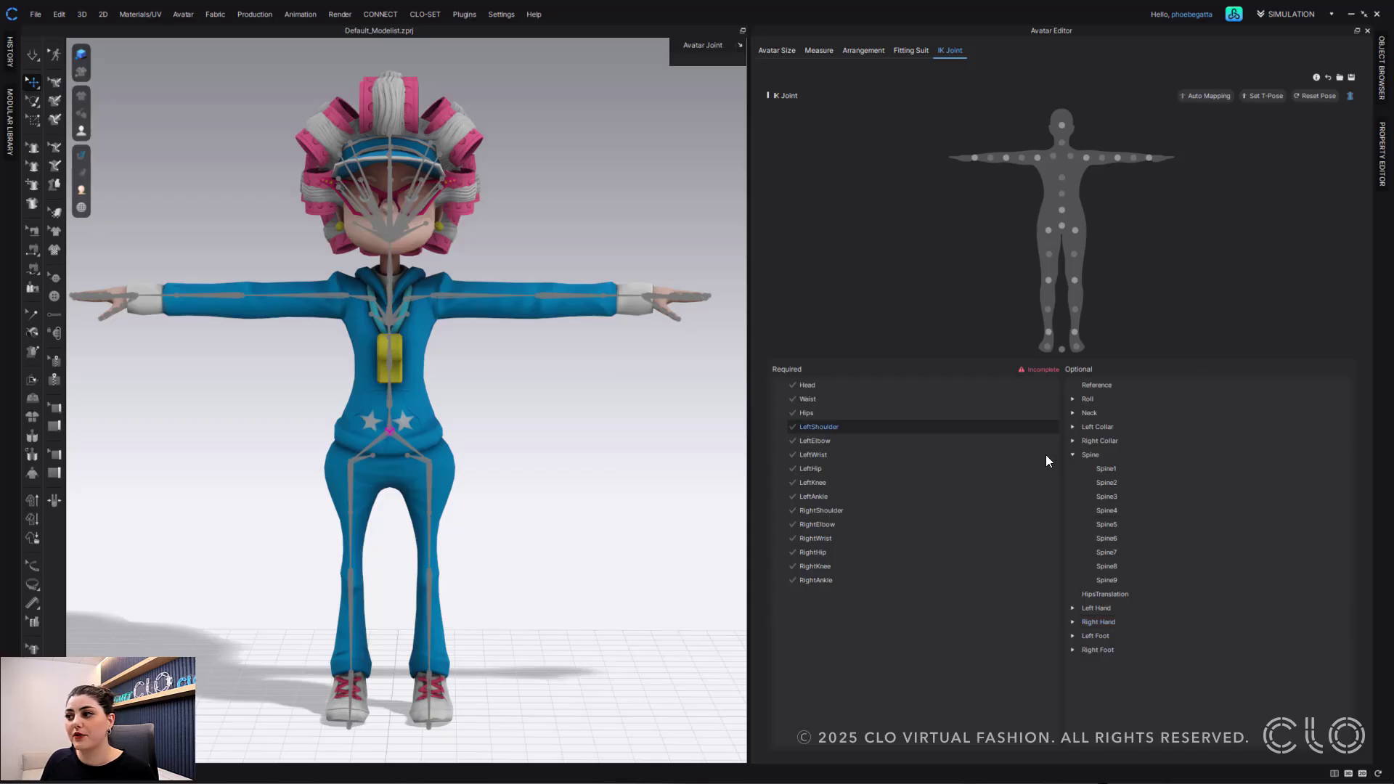
Map the required Head IK joint to the avatar's head bone, mixamorig:Head.
{"action": "left_click", "coordinate": [1073, 453]}
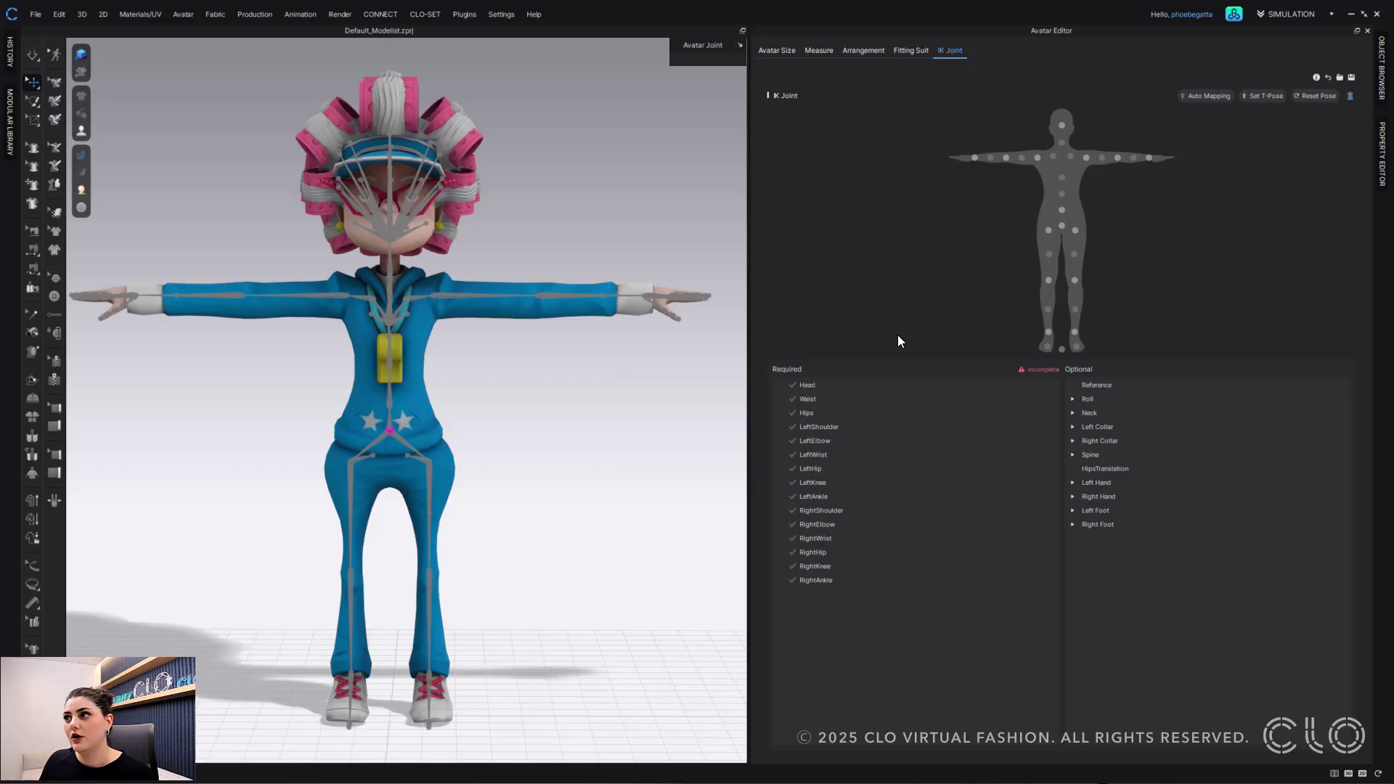
{"action": "left_click", "coordinate": [867, 386]}
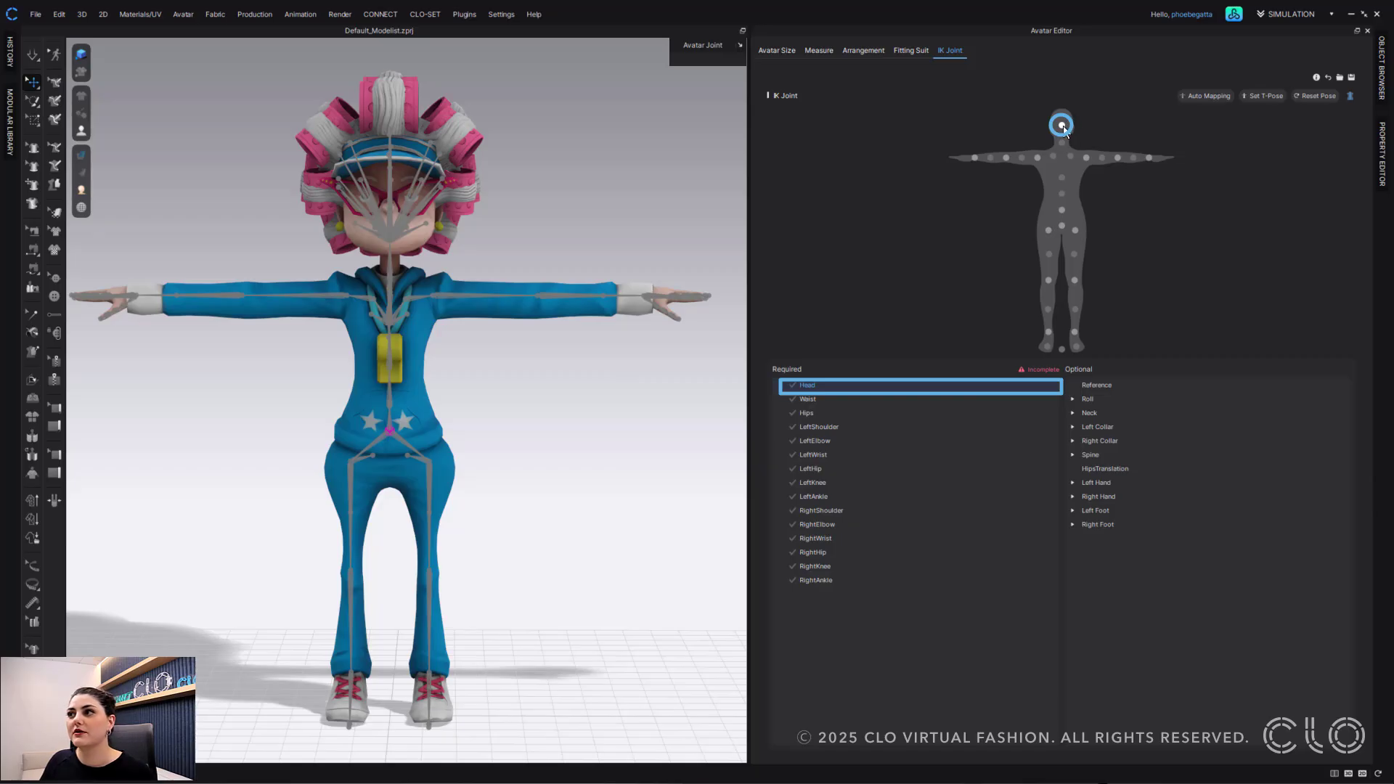
{"action": "left_click", "coordinate": [389, 240]}
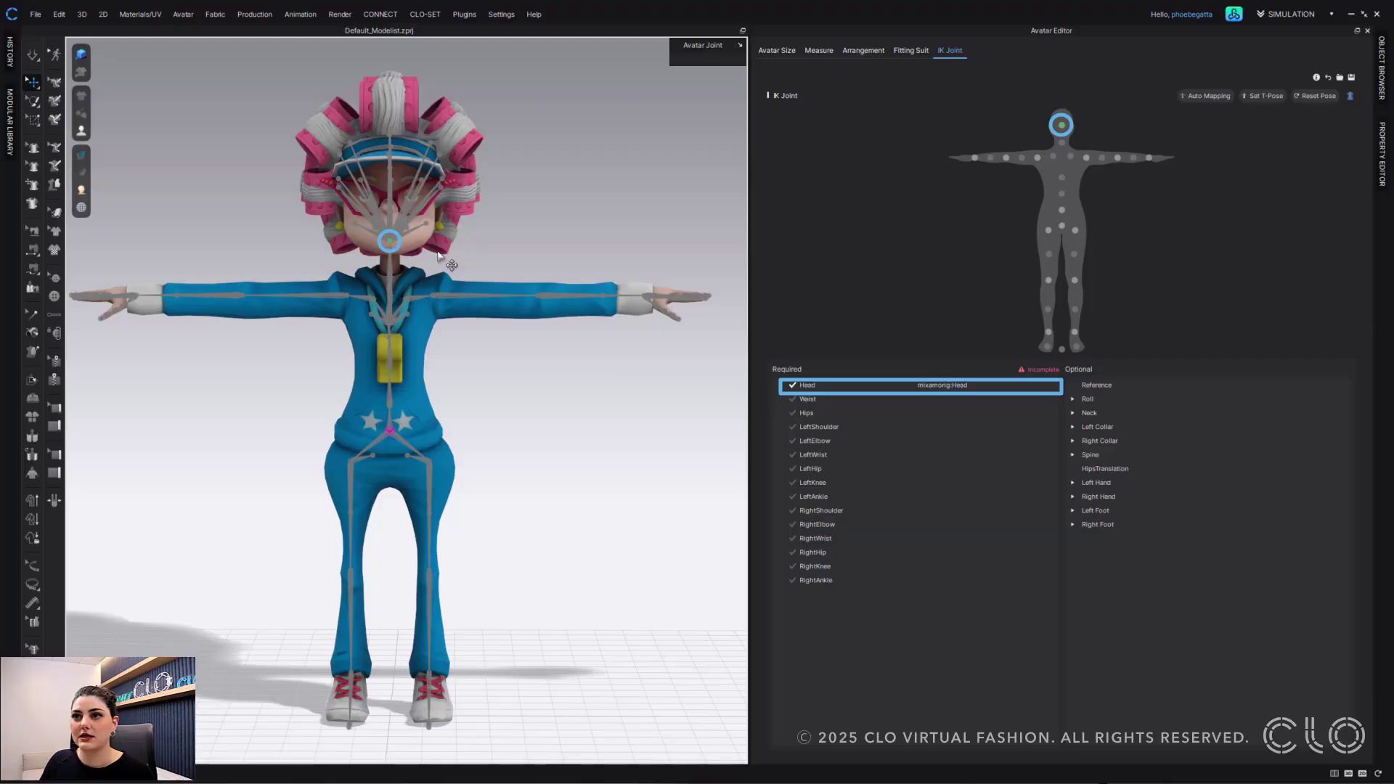
Map the Waist joint to mixamorig:Belly1, replacing the initial hips bone assignment.
{"action": "left_click", "coordinate": [815, 398]}
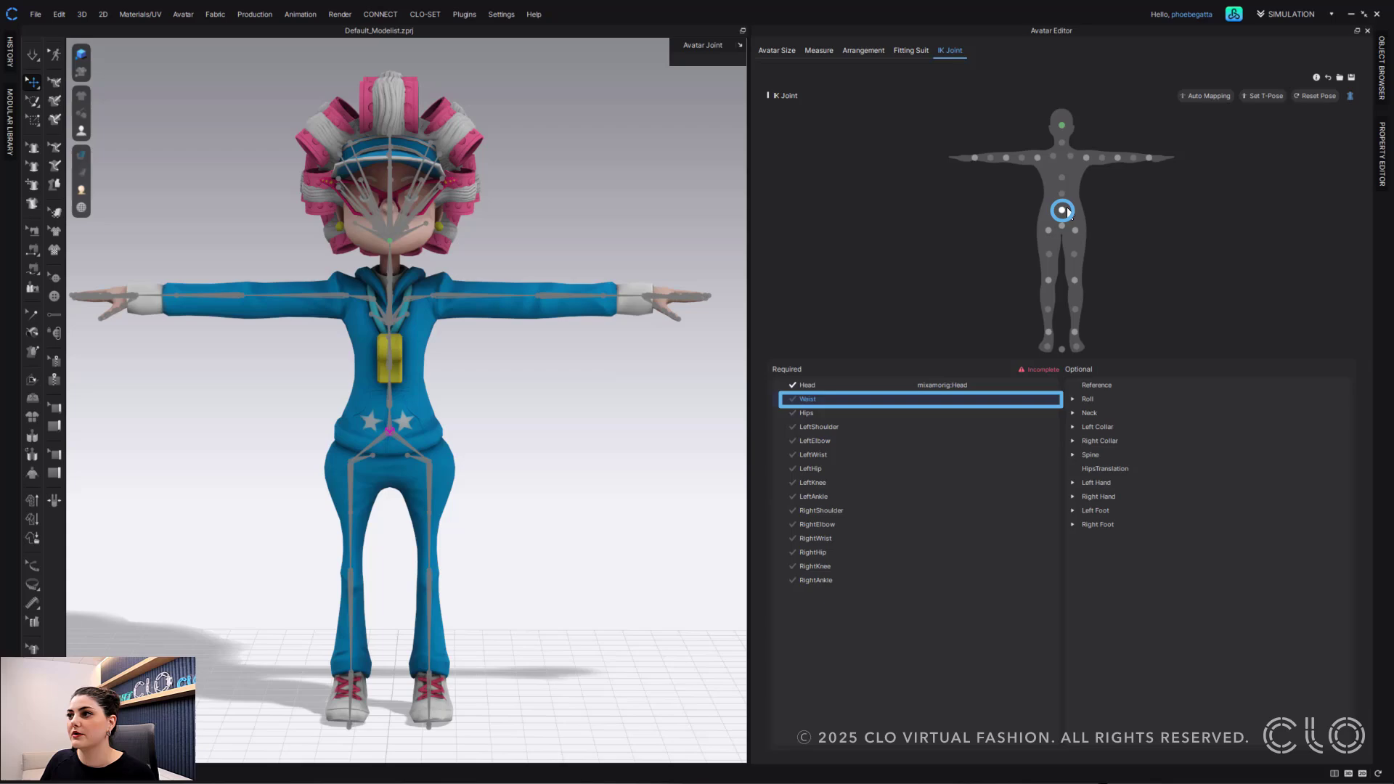
{"action": "left_click", "coordinate": [389, 428]}
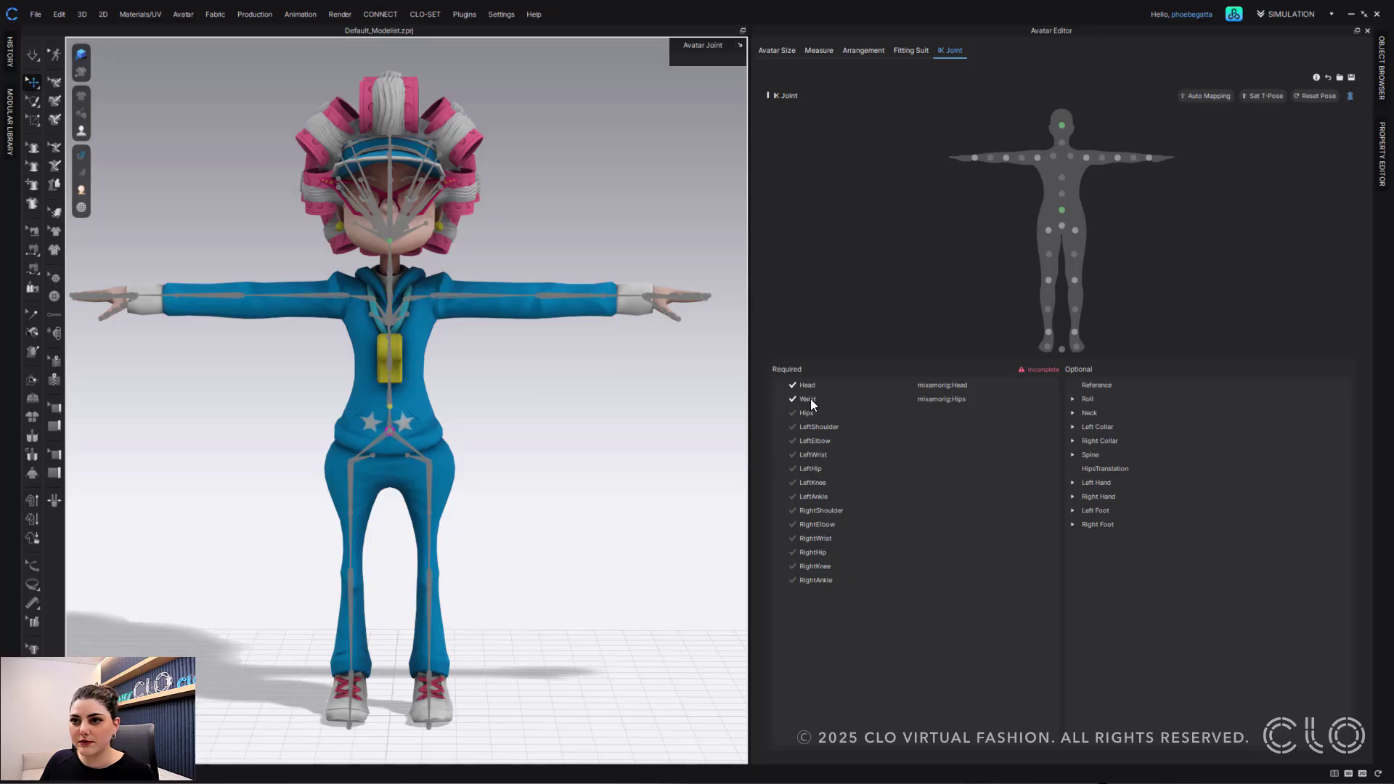
{"action": "left_click", "coordinate": [866, 399]}
{"action": "left_click", "coordinate": [390, 408]}
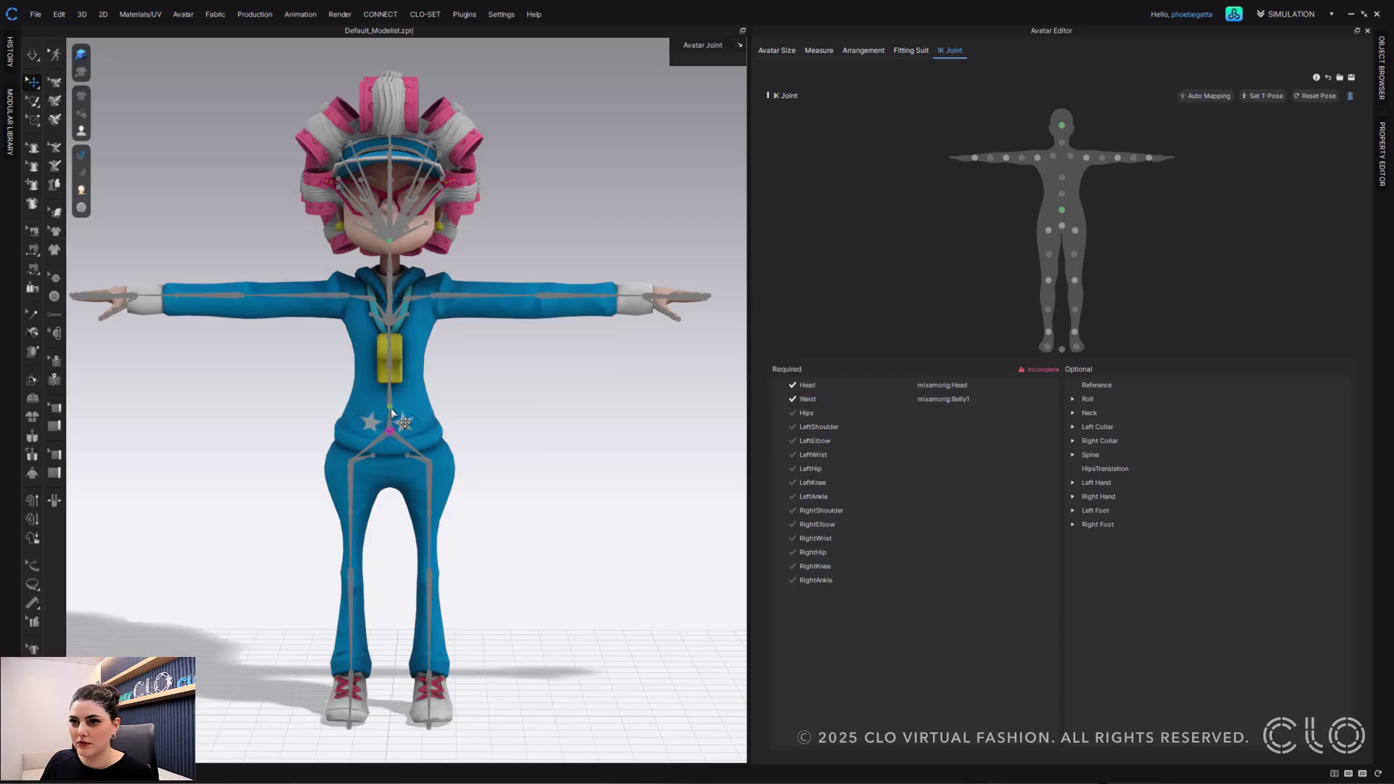
{"action": "left_click", "coordinate": [864, 414]}
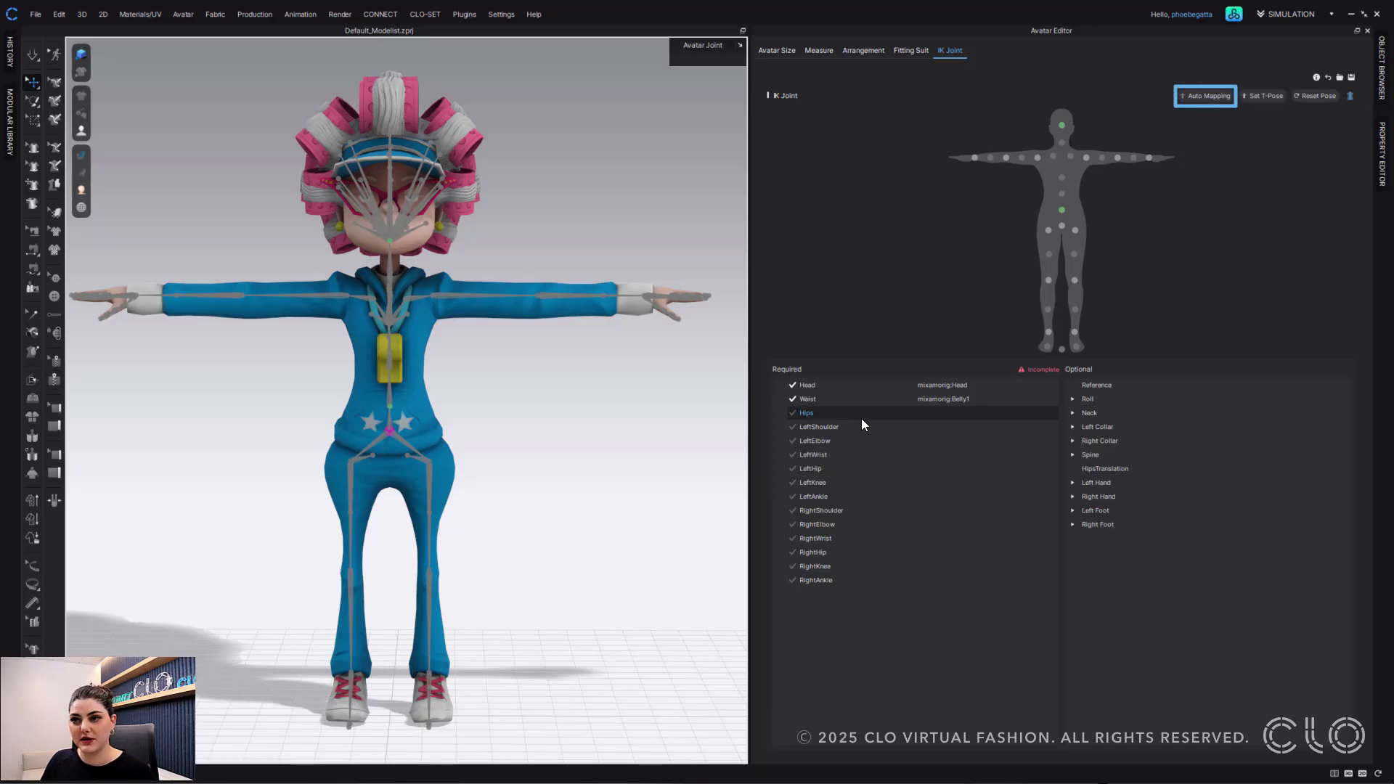
Auto-map the remaining required joints and save the mapping as 'granny' on the Desktop.
{"action": "left_click", "coordinate": [1209, 96]}
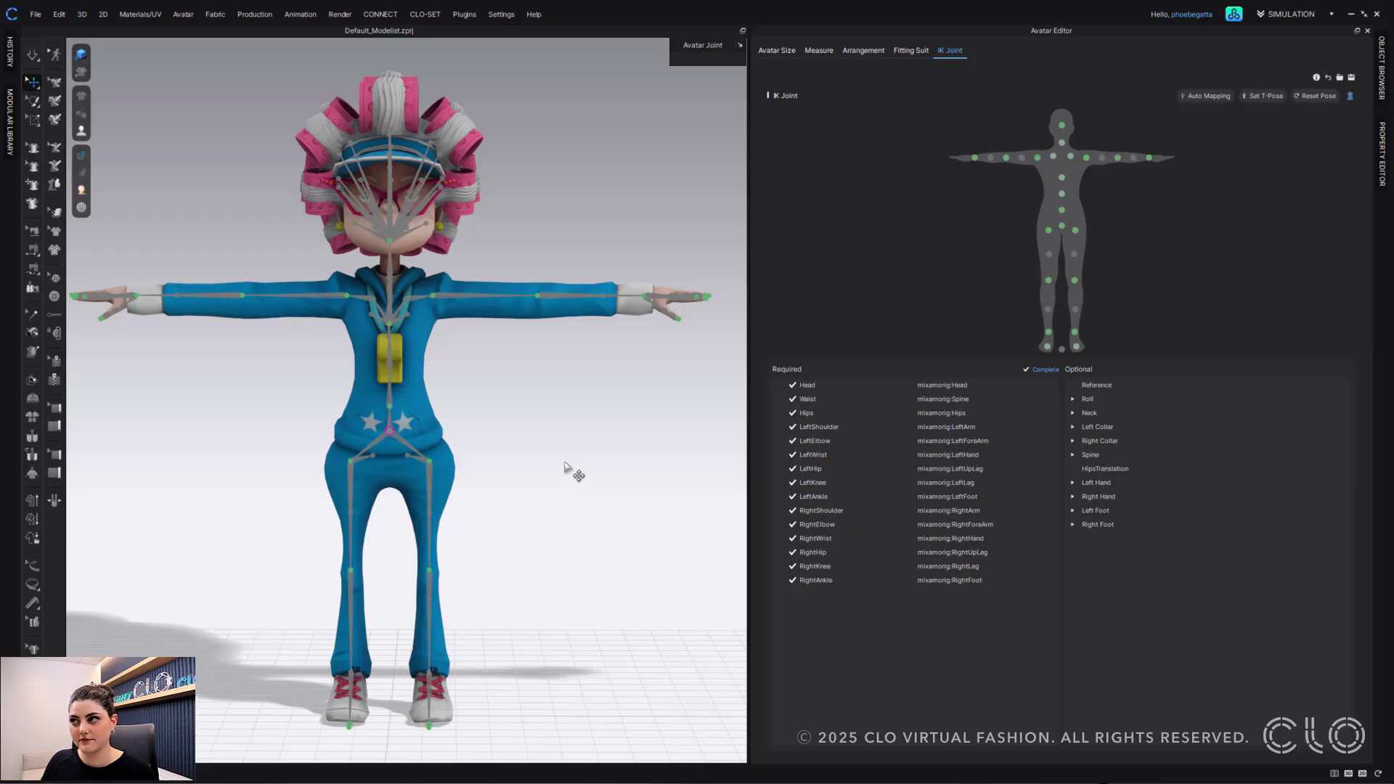
{"action": "left_click", "coordinate": [1352, 77]}
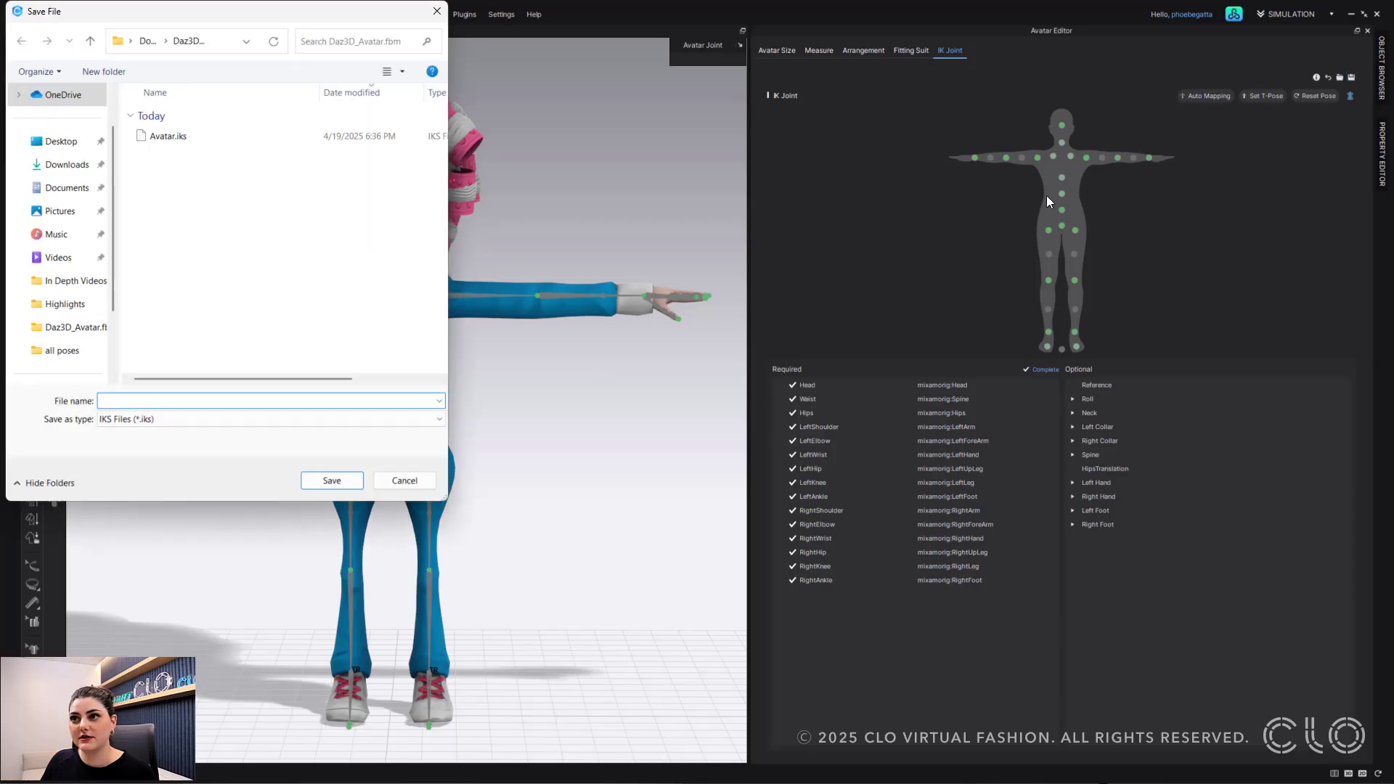
{"action": "left_click", "coordinate": [61, 143]}
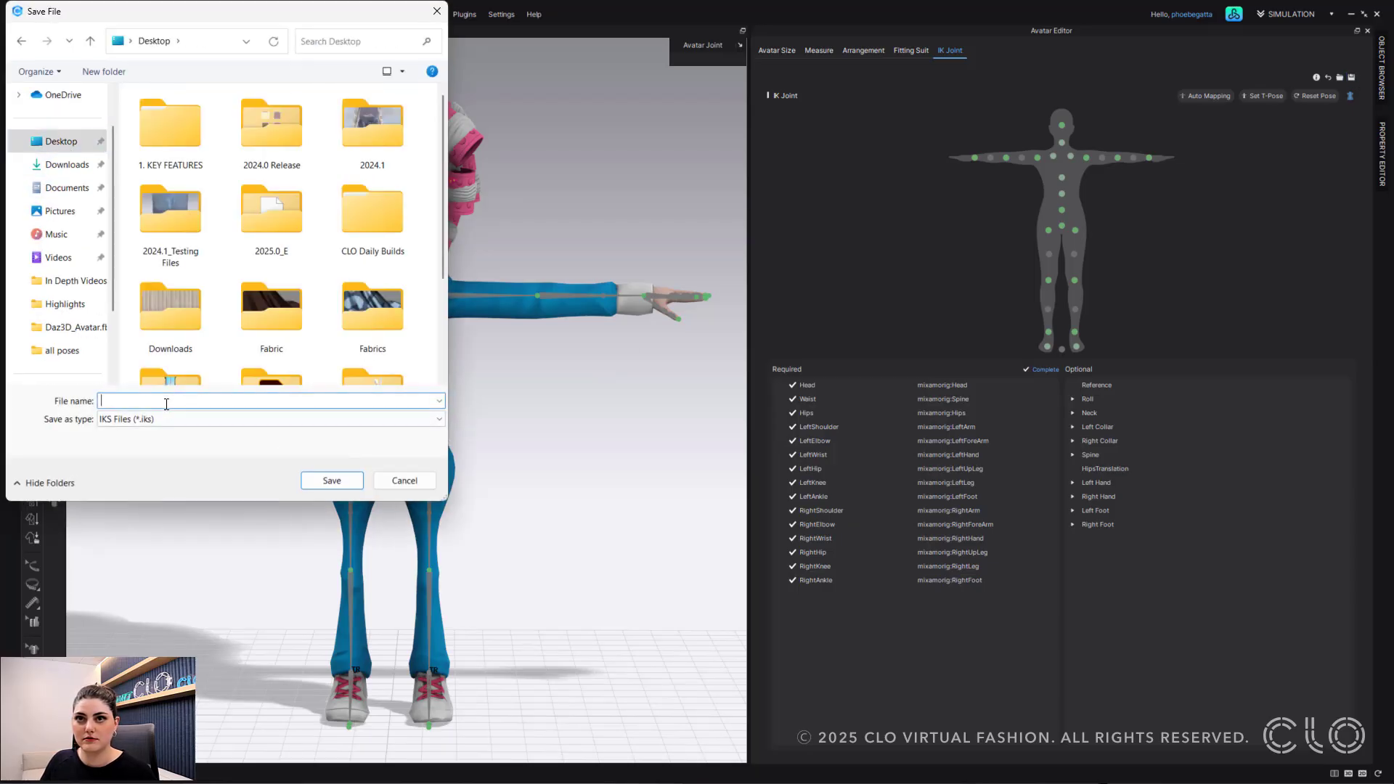
{"action": "left_click", "coordinate": [167, 405]}
{"action": "type", "text": "grany"}
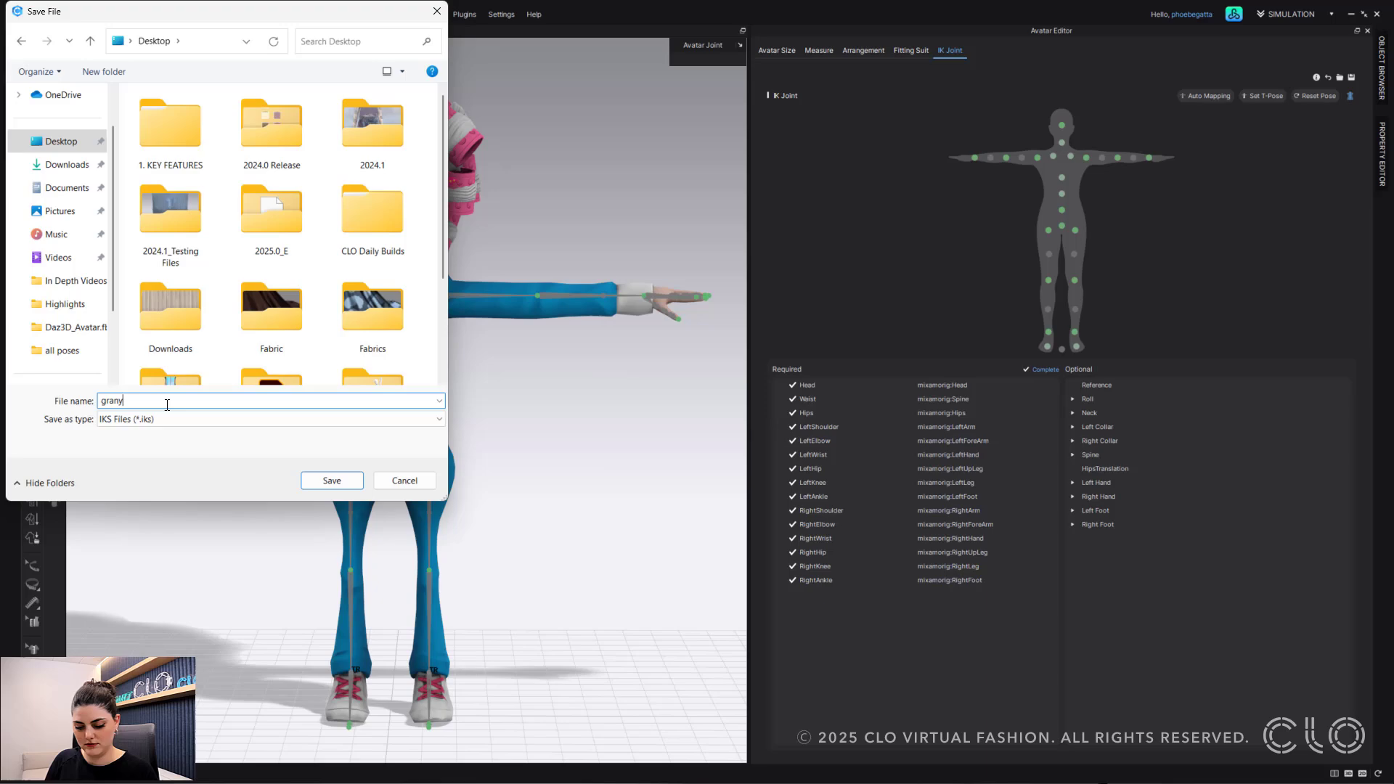
{"action": "type", "text": "ny"}
{"action": "key", "text": "Return"}
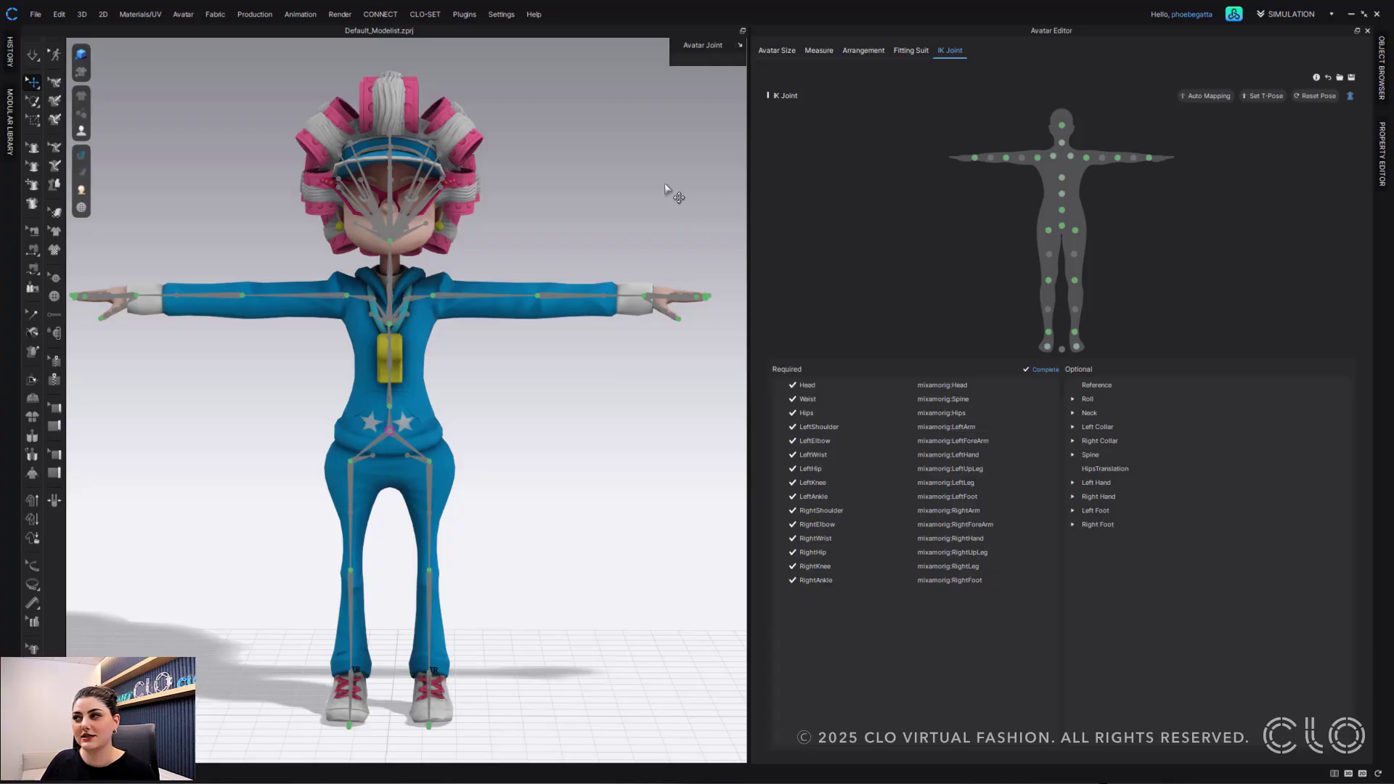
Close the Avatar Editor and rotate the shoulder joint in IK mode to lower the arms into an A-pose.
{"action": "left_click", "coordinate": [1368, 32]}
{"action": "left_click", "coordinate": [739, 45]}
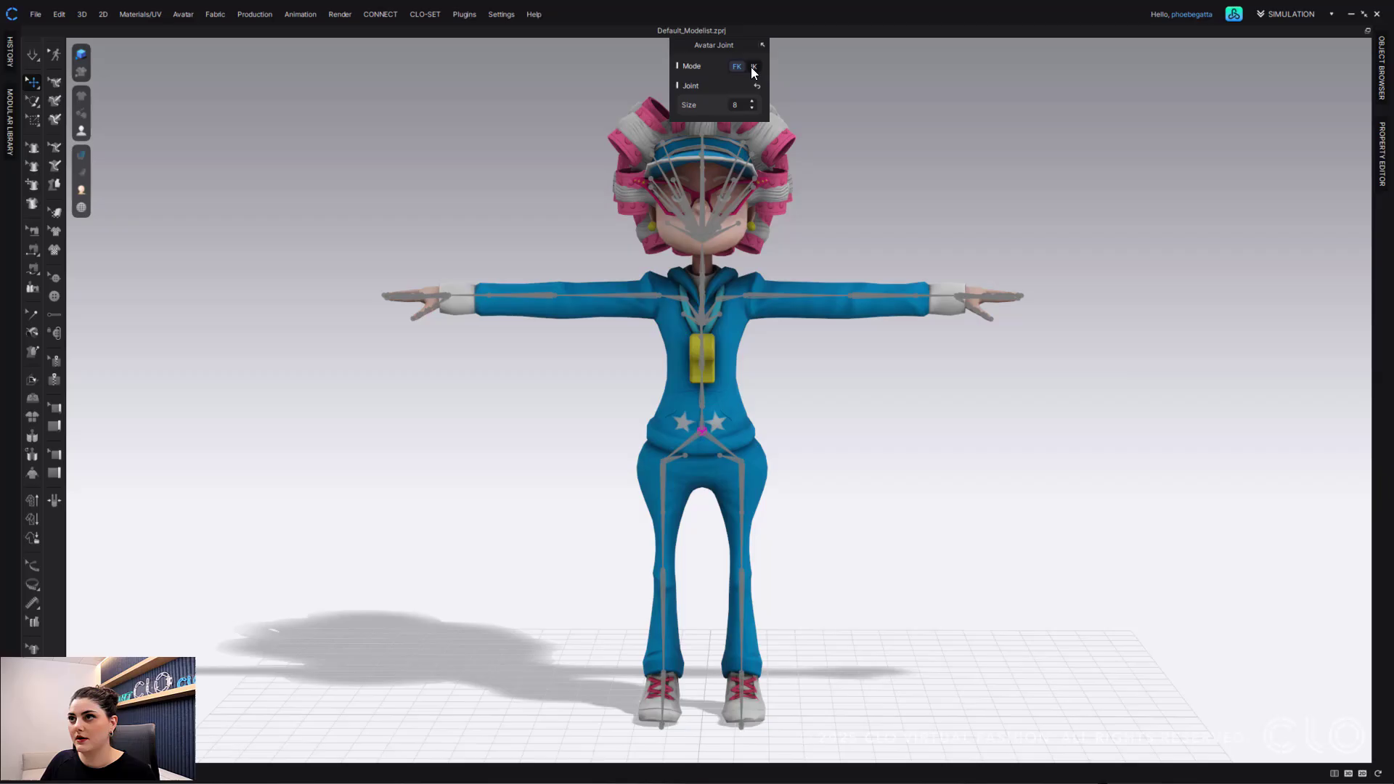
{"action": "left_click", "coordinate": [753, 66]}
{"action": "left_click", "coordinate": [748, 294]}
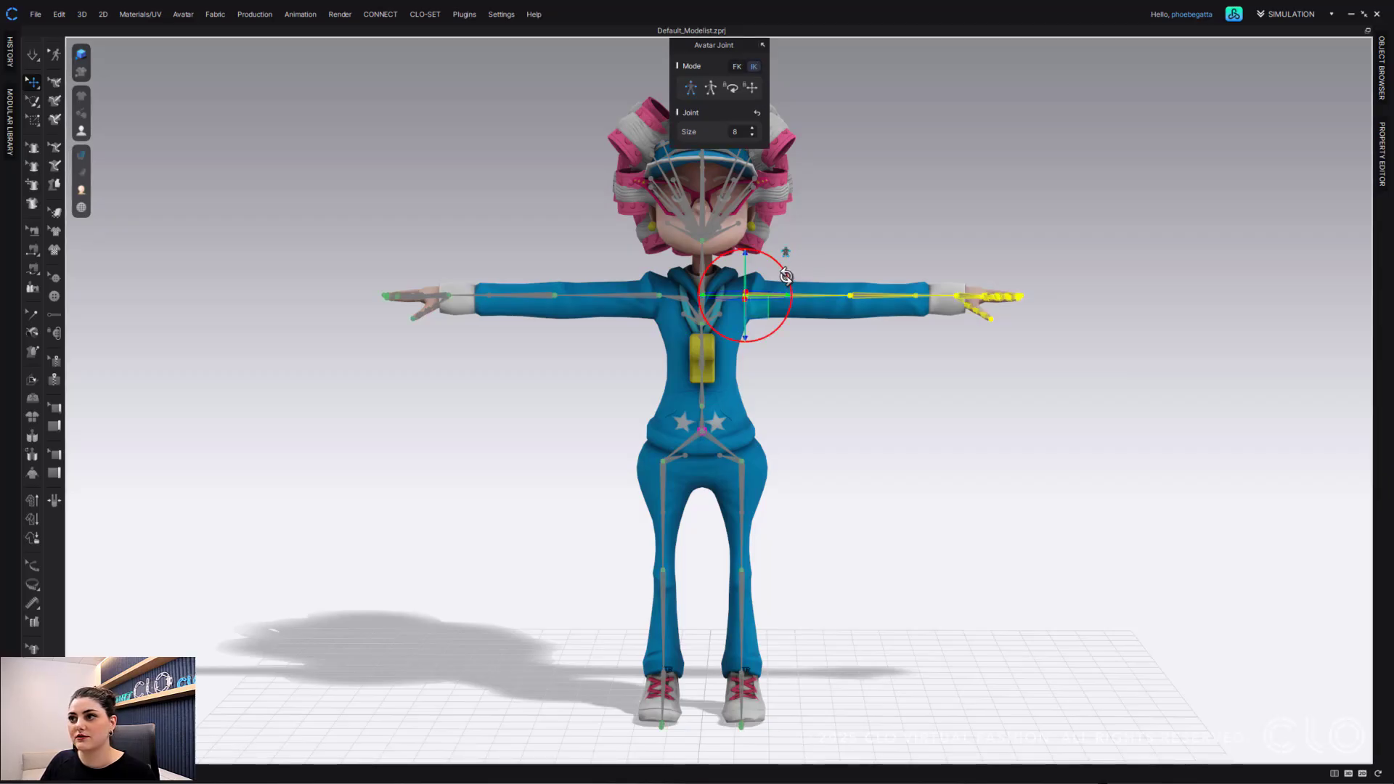
{"action": "mouse_move", "coordinate": [790, 276]}
{"action": "left_mouse_down"}
{"action": "mouse_move", "coordinate": [793, 315]}
{"action": "mouse_move", "coordinate": [792, 267]}
{"action": "mouse_move", "coordinate": [794, 300]}
{"action": "left_mouse_up"}
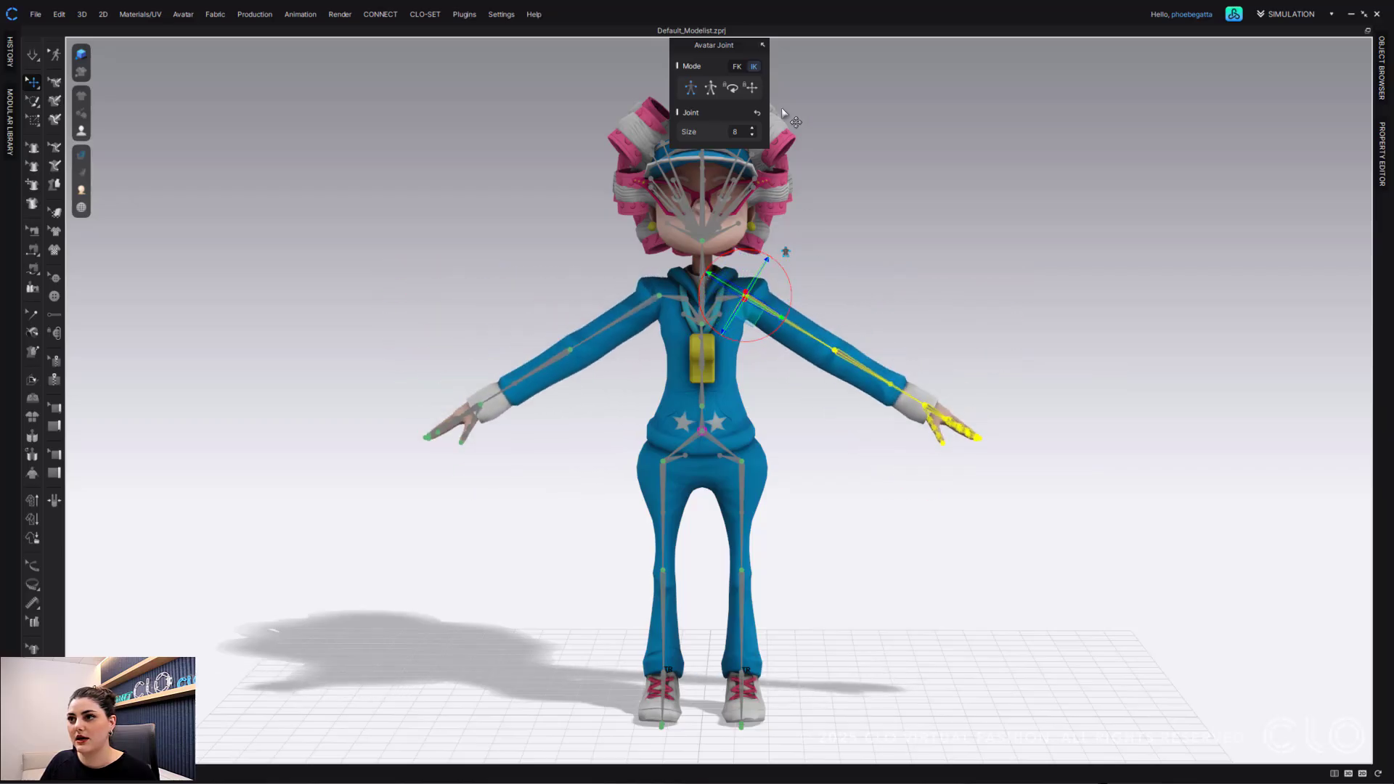
{"action": "left_click", "coordinate": [762, 45]}
{"action": "middle_click_drag", "start_coordinate": [893, 150], "coordinate": [752, 146]}
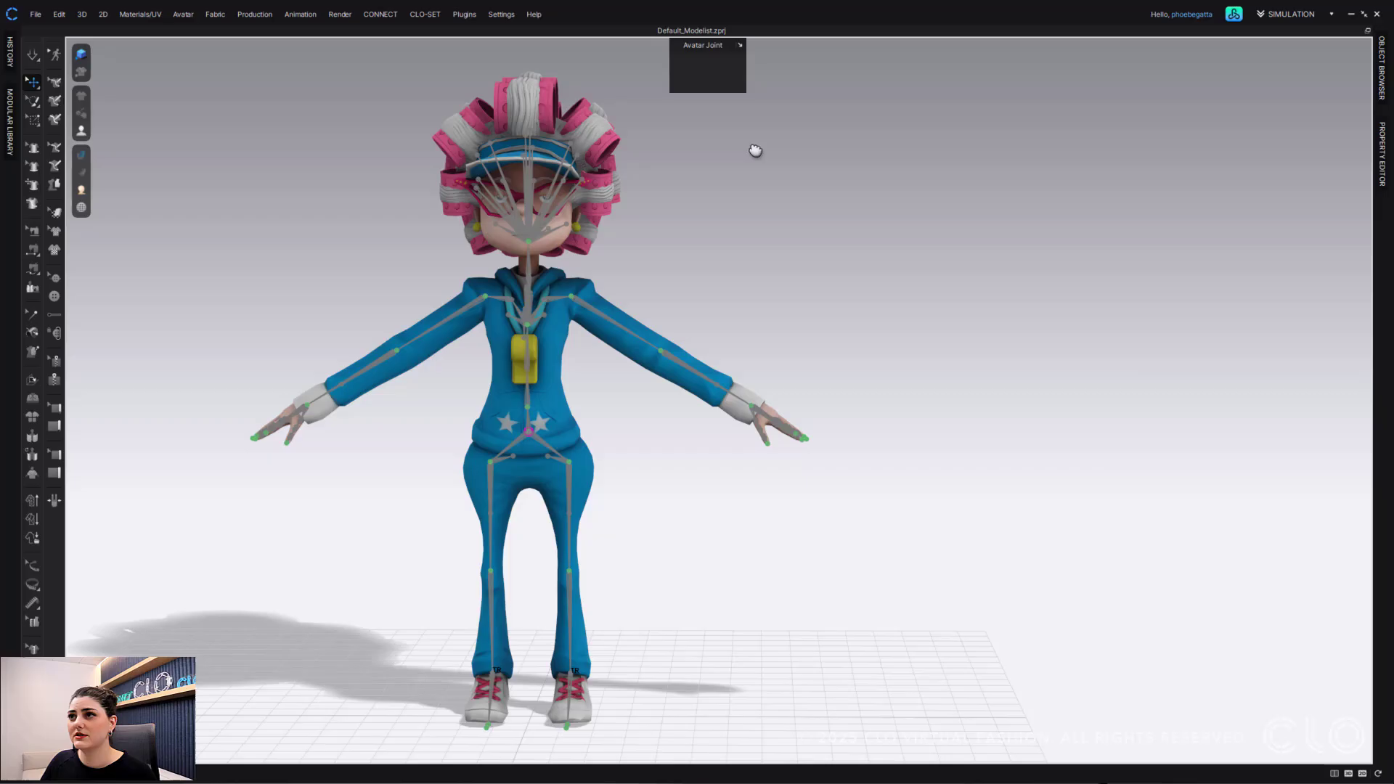
Apply the library pose FV2_Standing_01, then FV2_Standing_03, to the avatar.
{"action": "left_click", "coordinate": [1232, 16]}
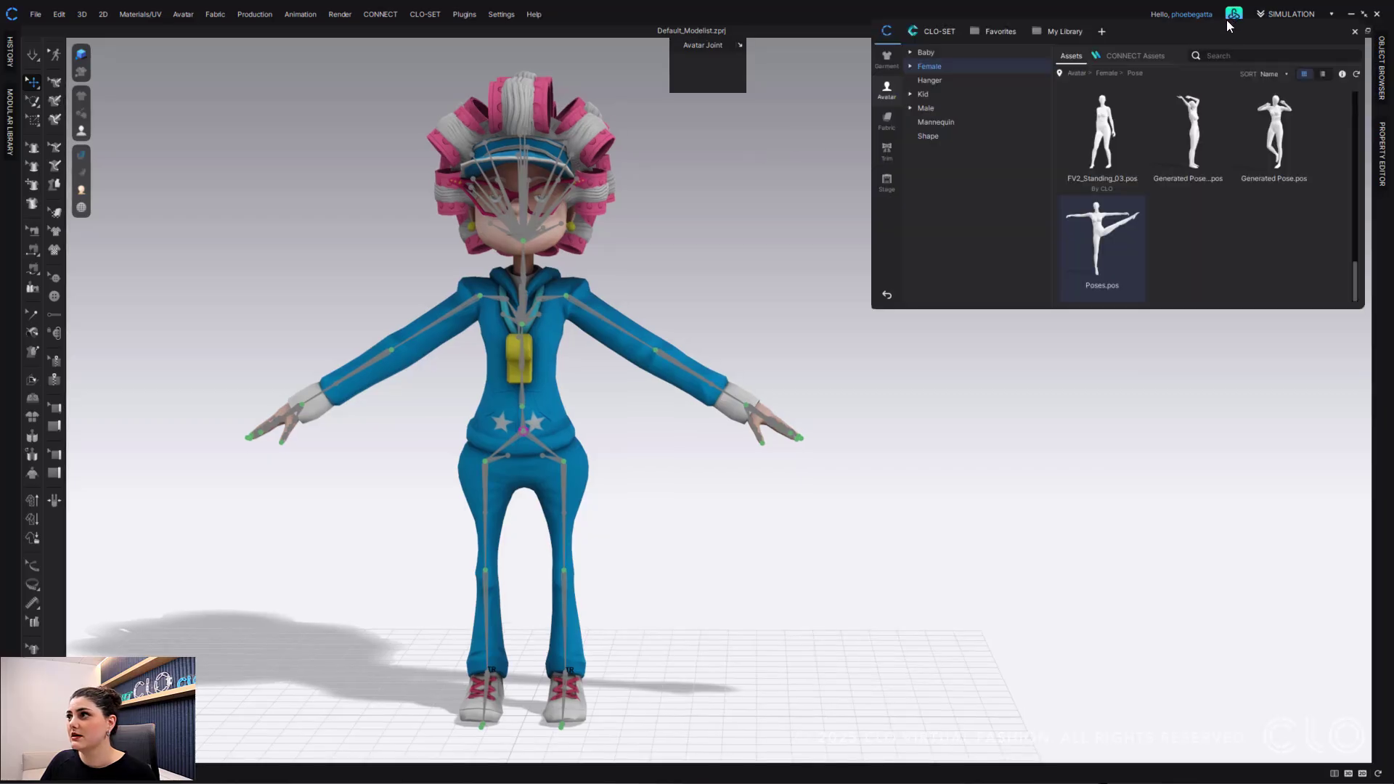
{"action": "scroll", "coordinate": [1192, 241], "scroll_direction": "down", "scroll_amount": 2}
{"action": "double_click", "coordinate": [1188, 244]}
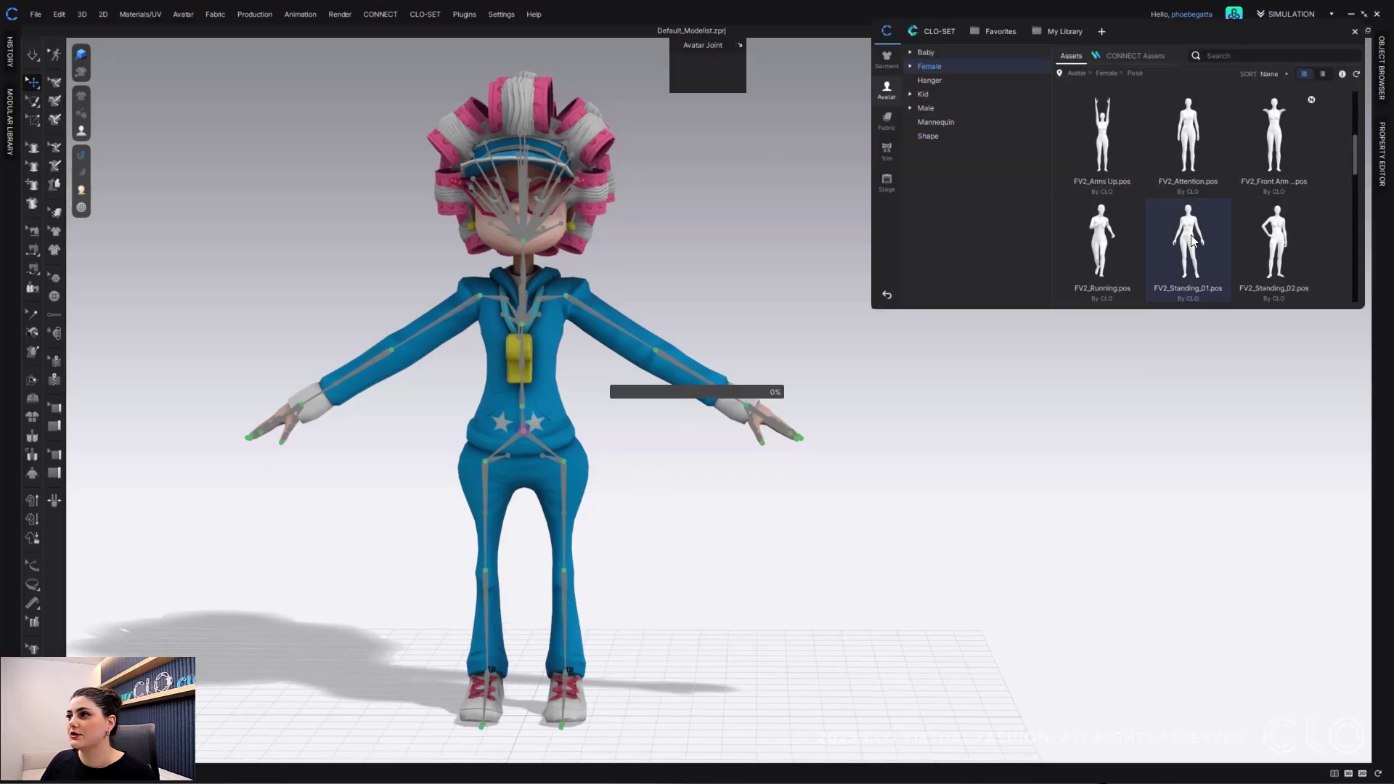
{"action": "left_click", "coordinate": [723, 437]}
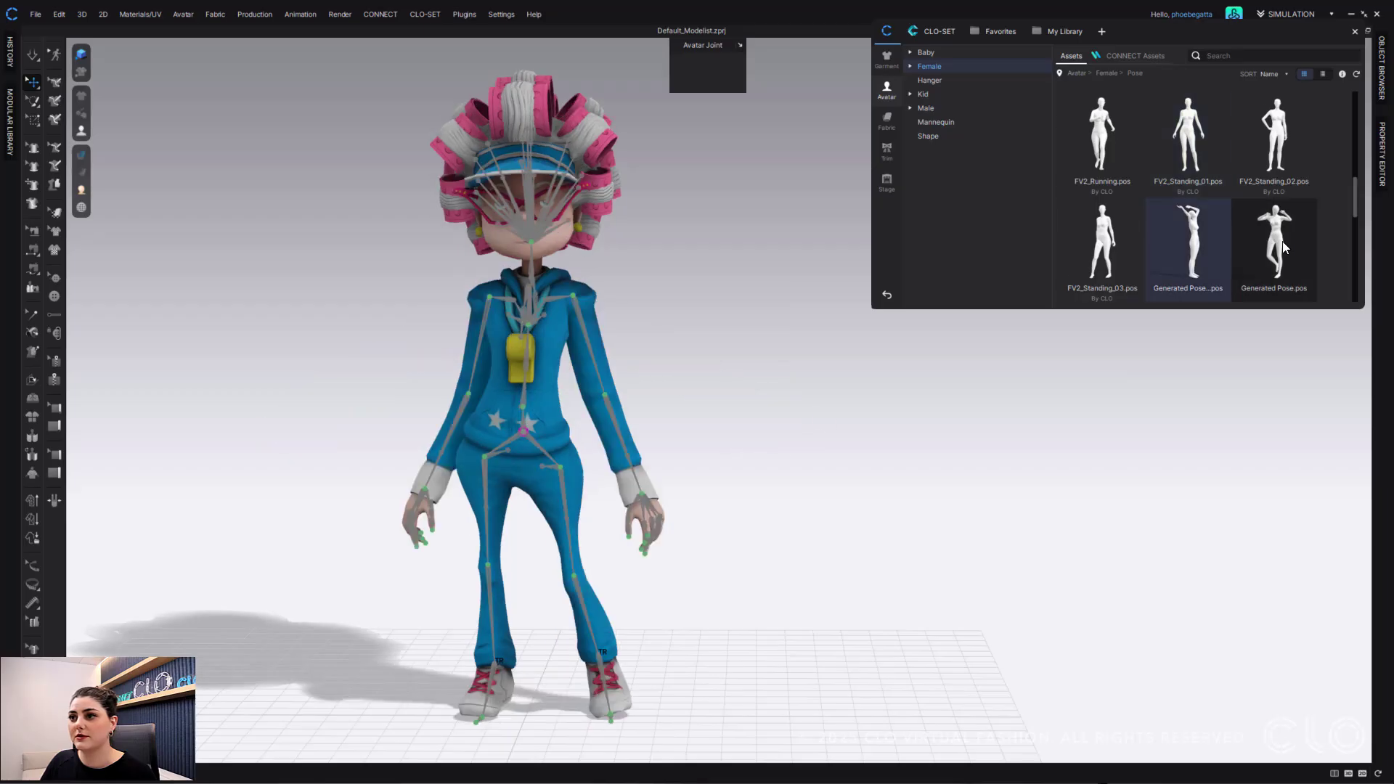
{"action": "scroll", "coordinate": [1113, 133], "scroll_direction": "down", "scroll_amount": 2}
{"action": "double_click", "coordinate": [1112, 131]}
{"action": "left_click", "coordinate": [724, 437]}
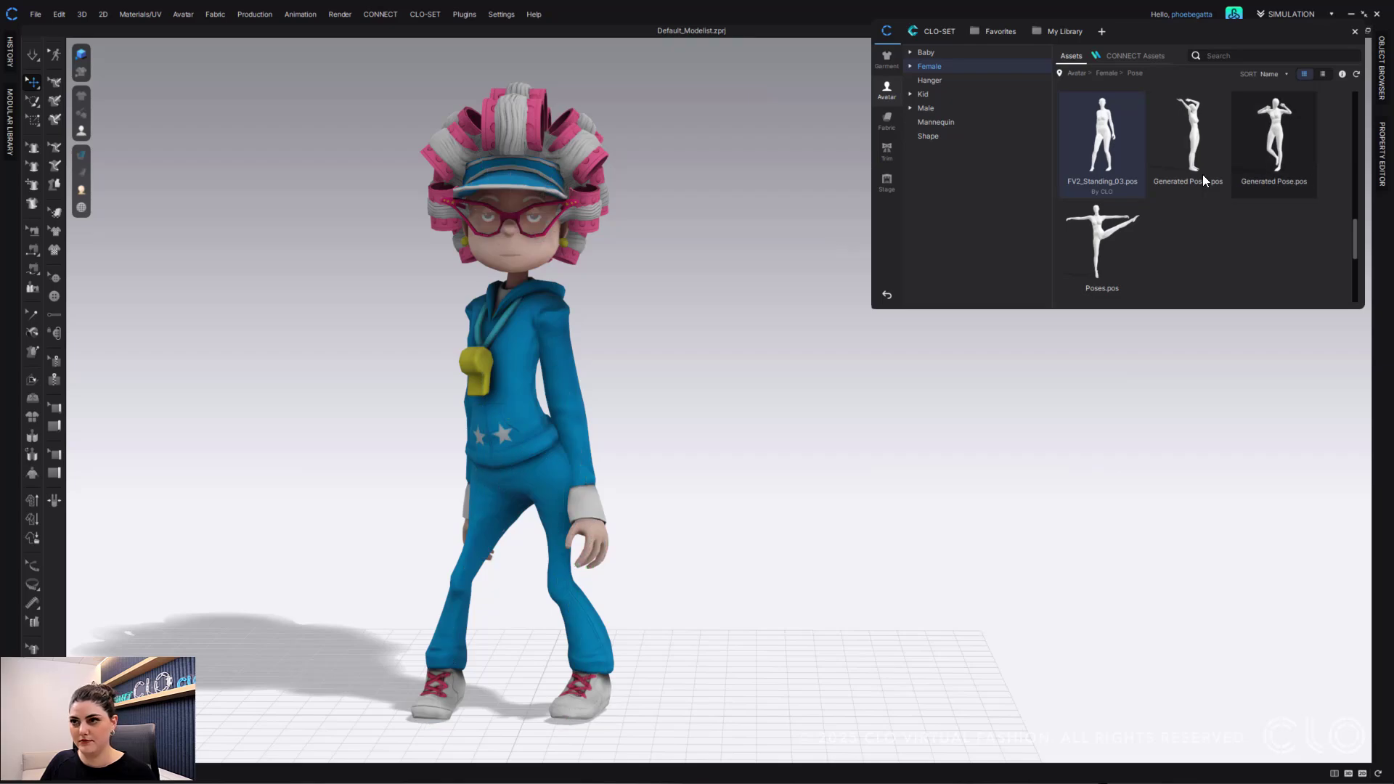
Go back to the Female avatar folder and open its Motion folder.
{"action": "scroll", "coordinate": [1202, 175], "scroll_direction": "up", "scroll_amount": 2}
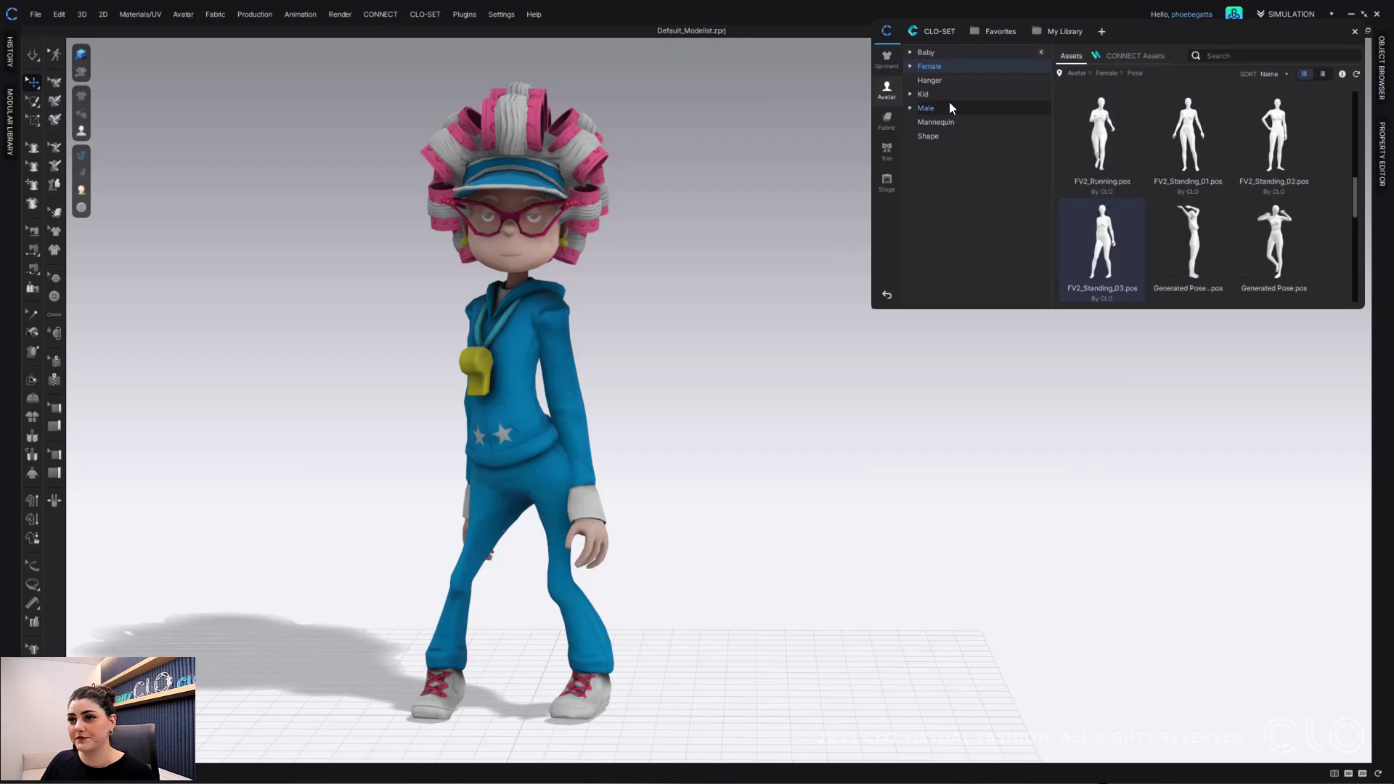
{"action": "scroll", "coordinate": [1247, 159], "scroll_direction": "up", "scroll_amount": 5}
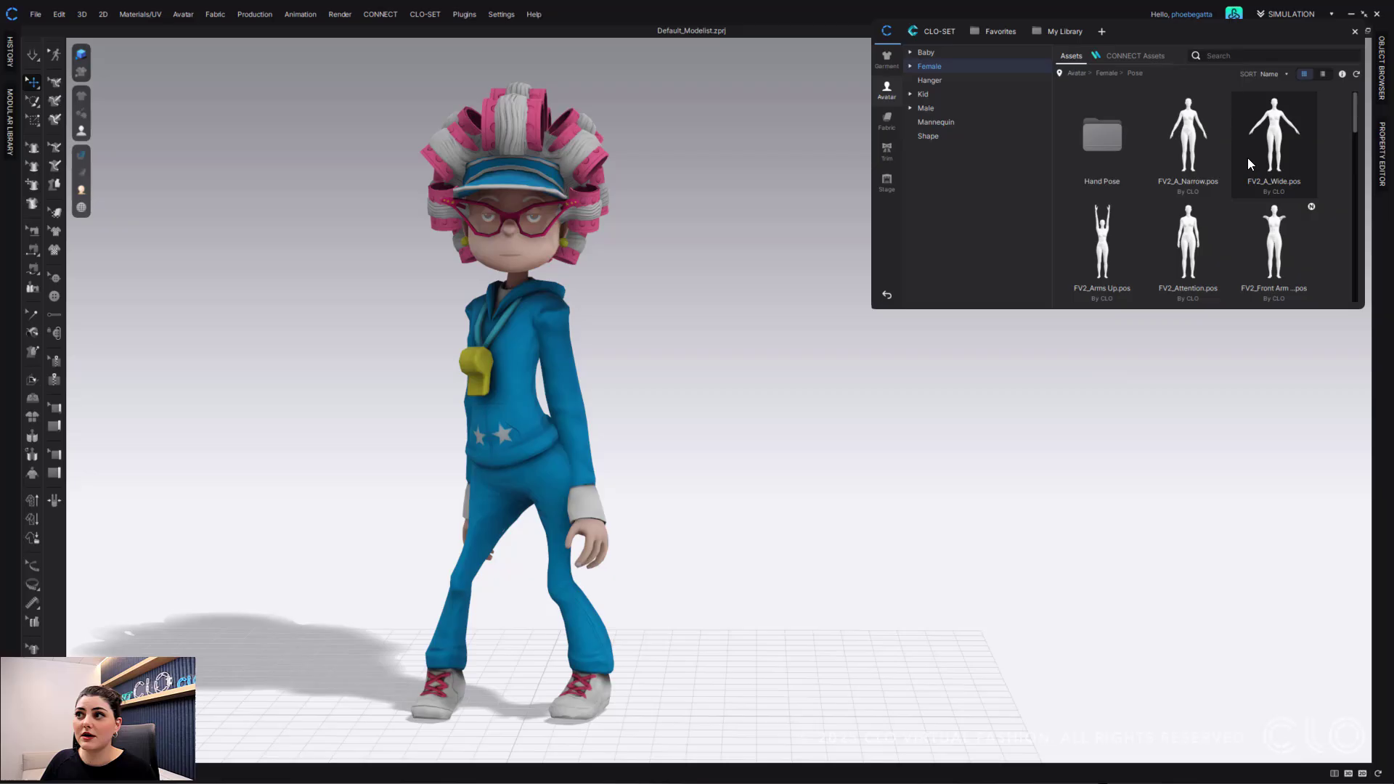
{"action": "left_click", "coordinate": [1107, 73]}
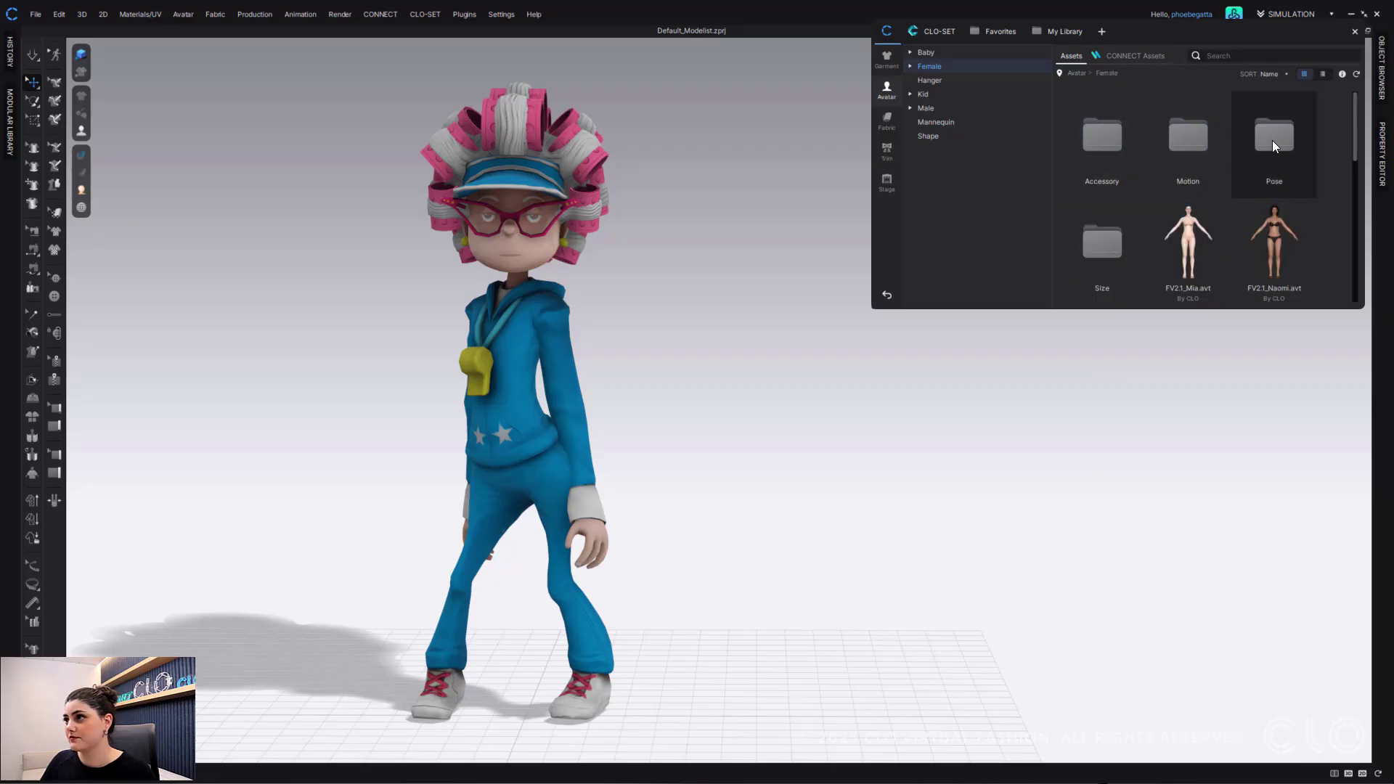
{"action": "double_click", "coordinate": [1191, 141]}
{"action": "left_click_drag", "start_coordinate": [1186, 146], "coordinate": [528, 206]}
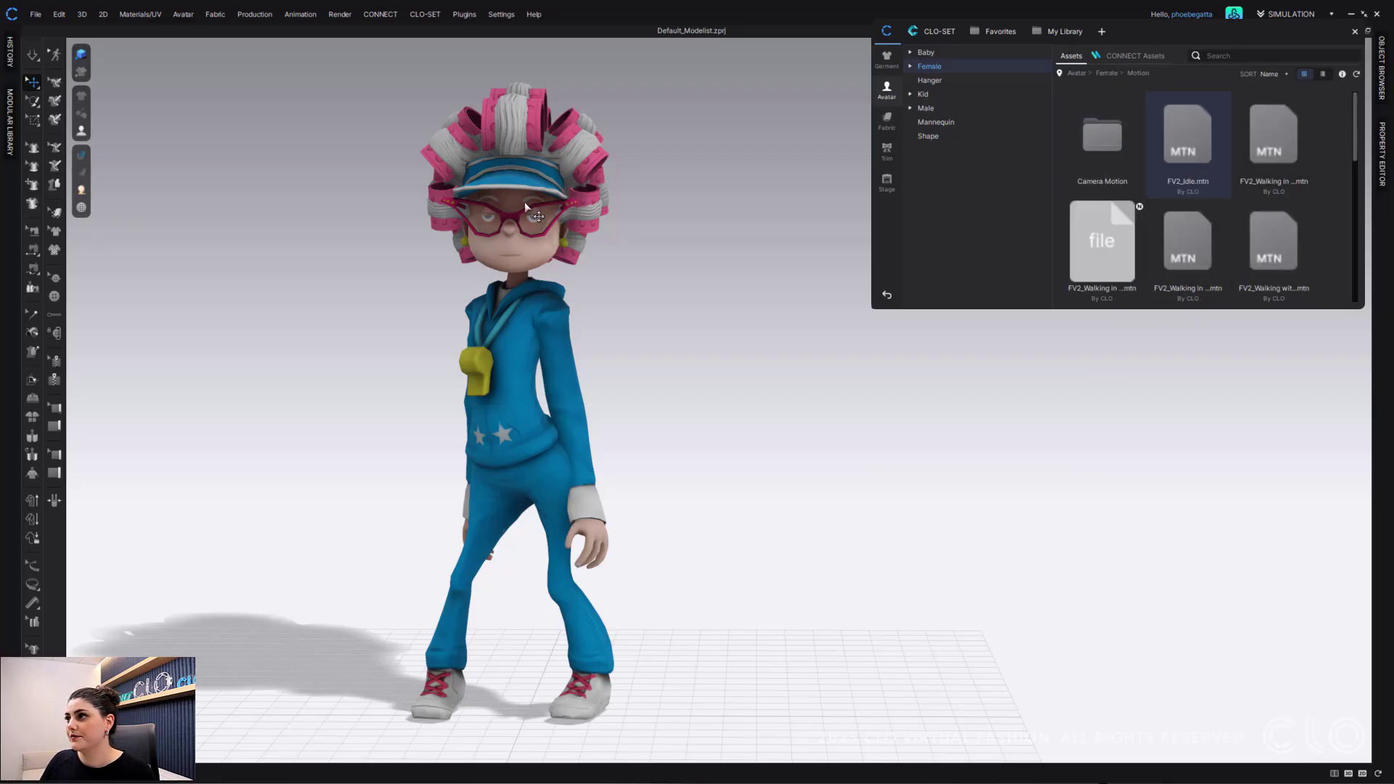
Open the Animation Editor and load the FV2_Walking in dress motion onto the avatar.
{"action": "left_click", "coordinate": [336, 28]}
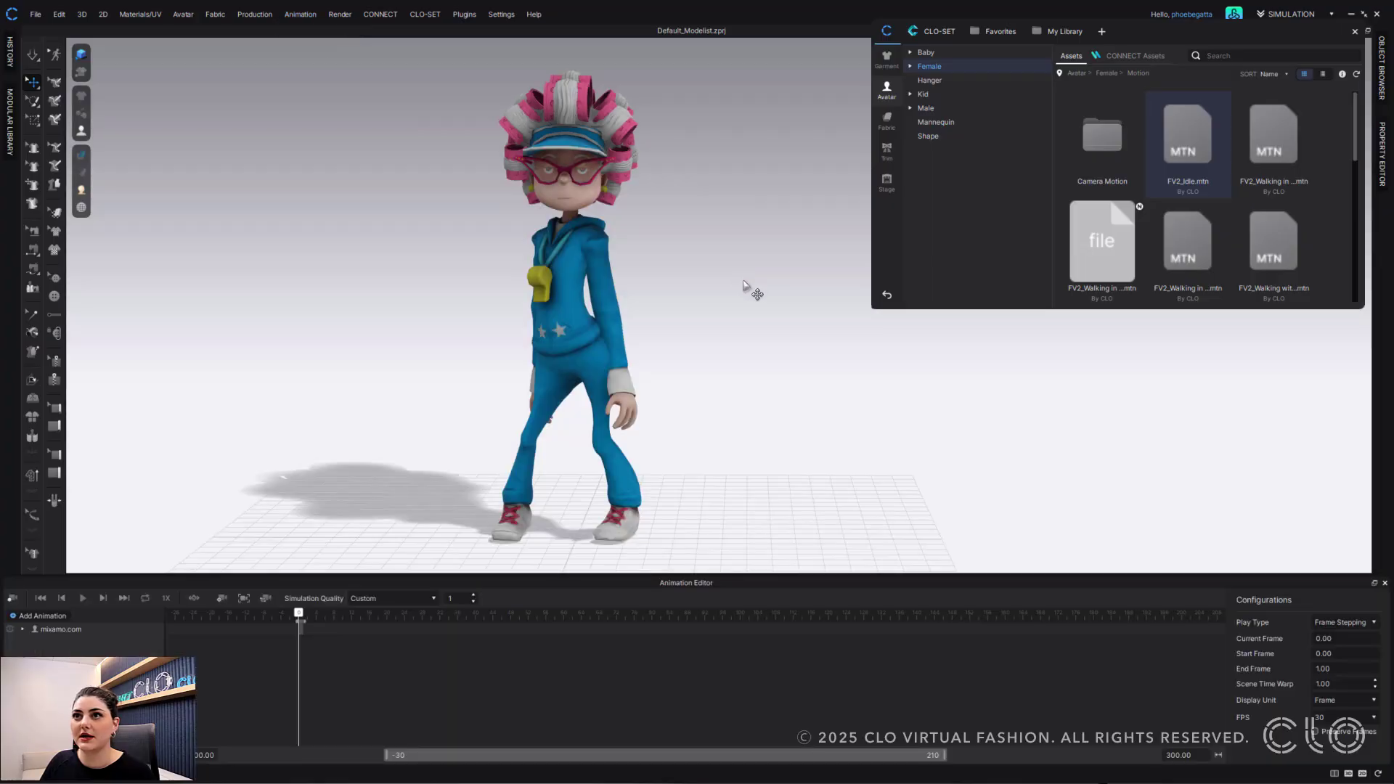
{"action": "left_click_drag", "start_coordinate": [1281, 132], "coordinate": [648, 419]}
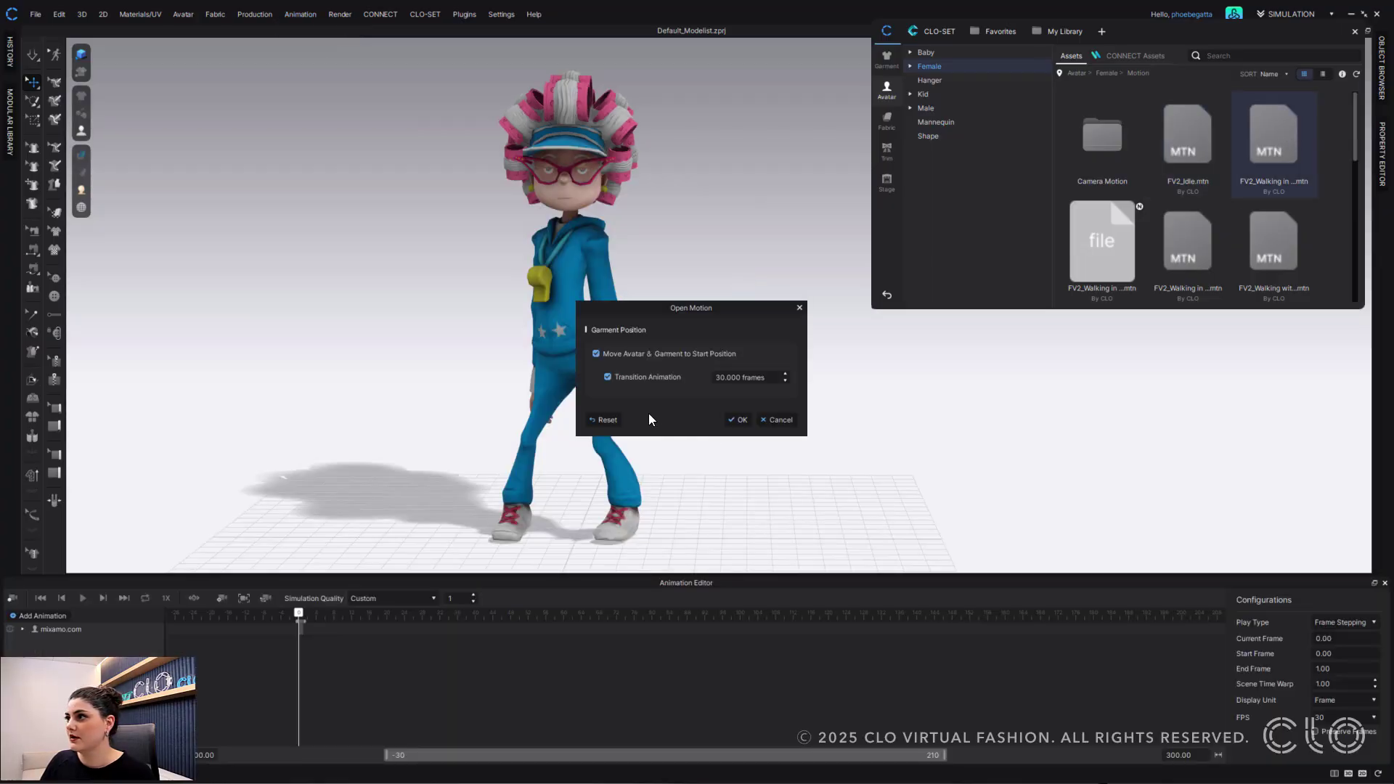
{"action": "left_click", "coordinate": [740, 419]}
{"action": "left_click", "coordinate": [674, 427]}
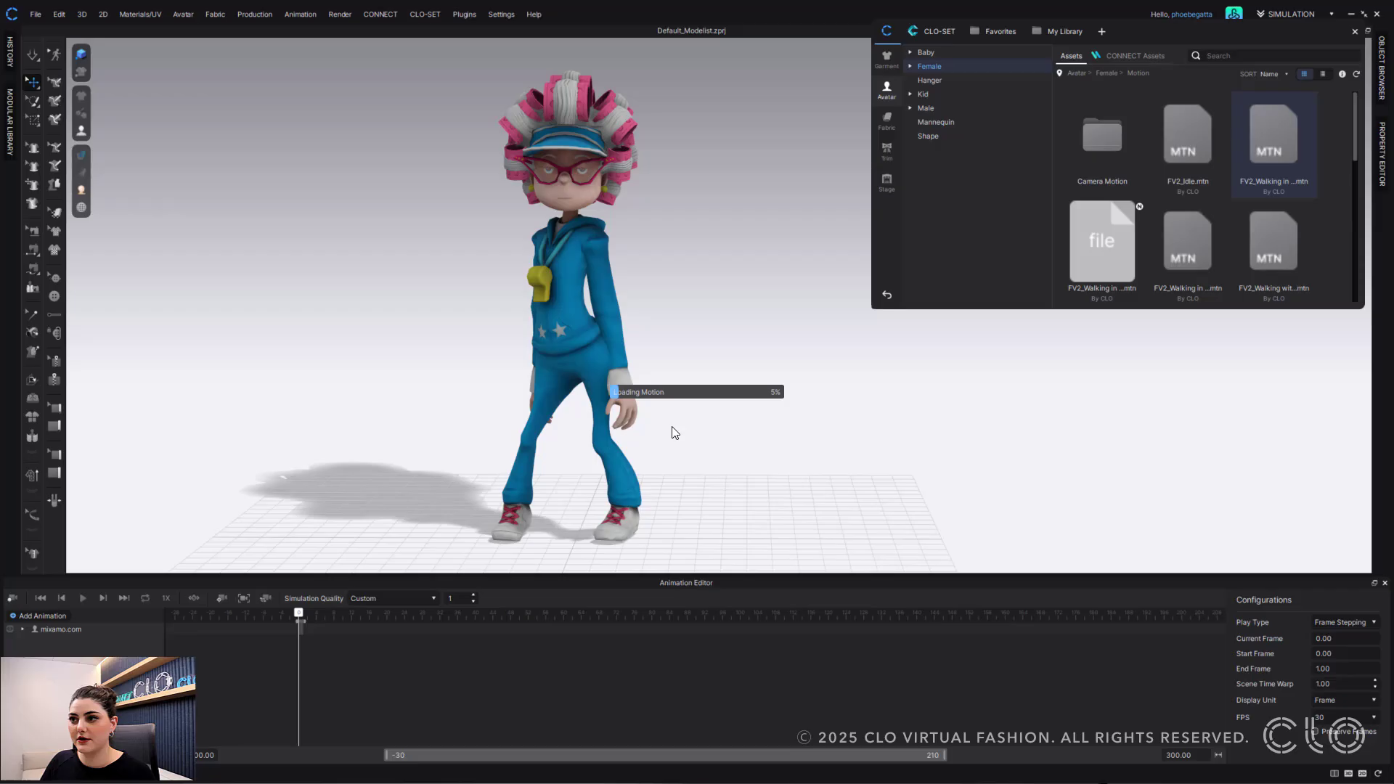